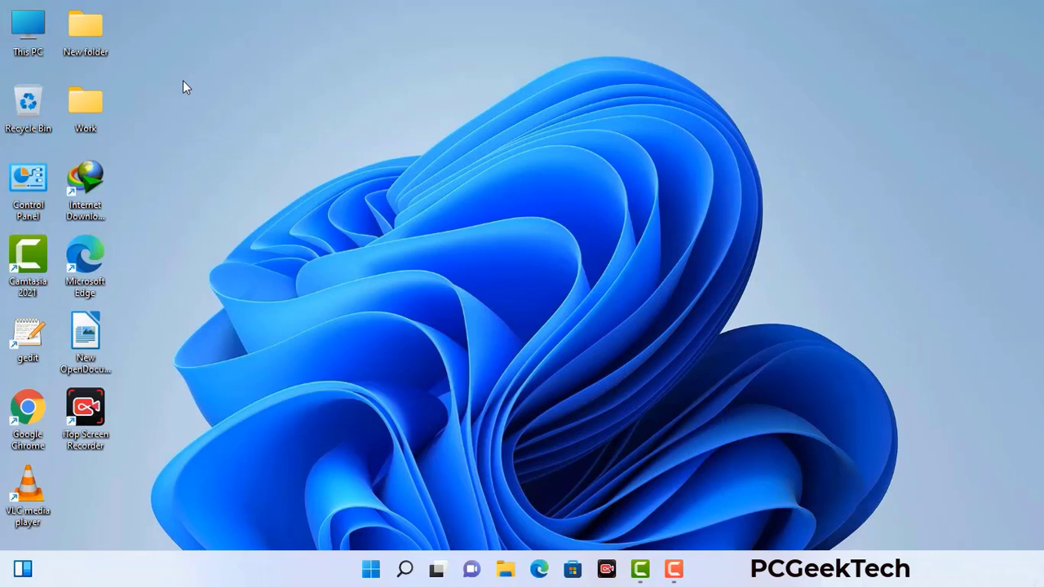
# Launch System Configuration by running msconfig from the Run prompt
pyautogui.press('super+r')
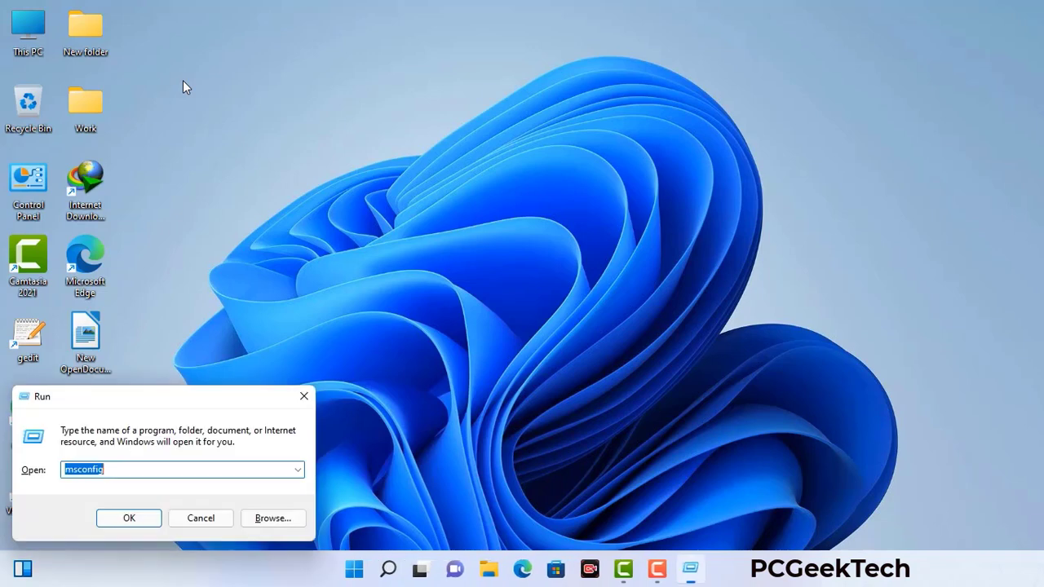
pyautogui.moveTo(176, 396); pyautogui.dragTo(457, 128)
pyautogui.click(414, 205)
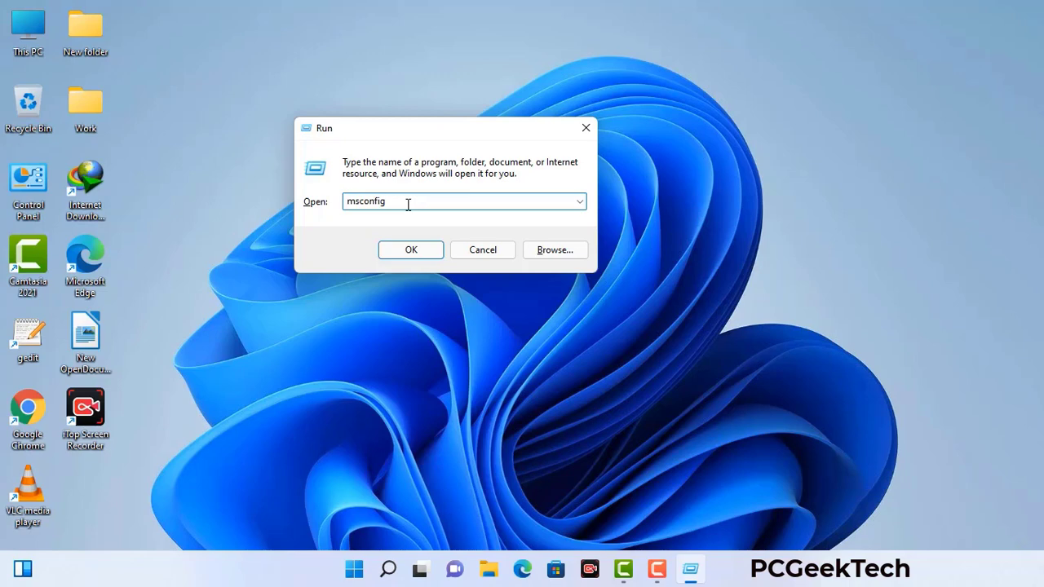
pyautogui.click(403, 254)
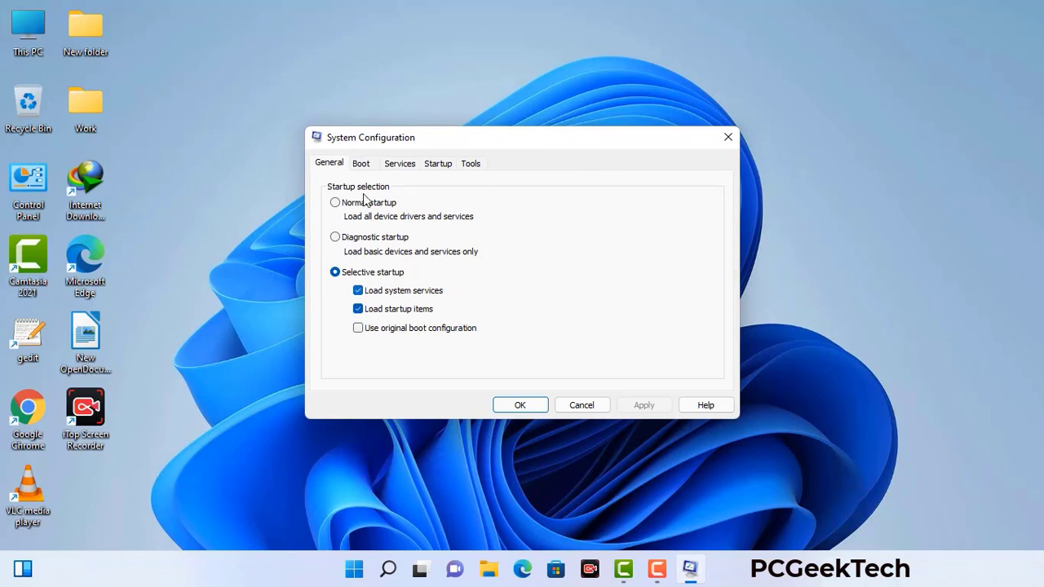
# On the Boot tab, enable Safe boot with the Network option and apply it
pyautogui.click(364, 167)
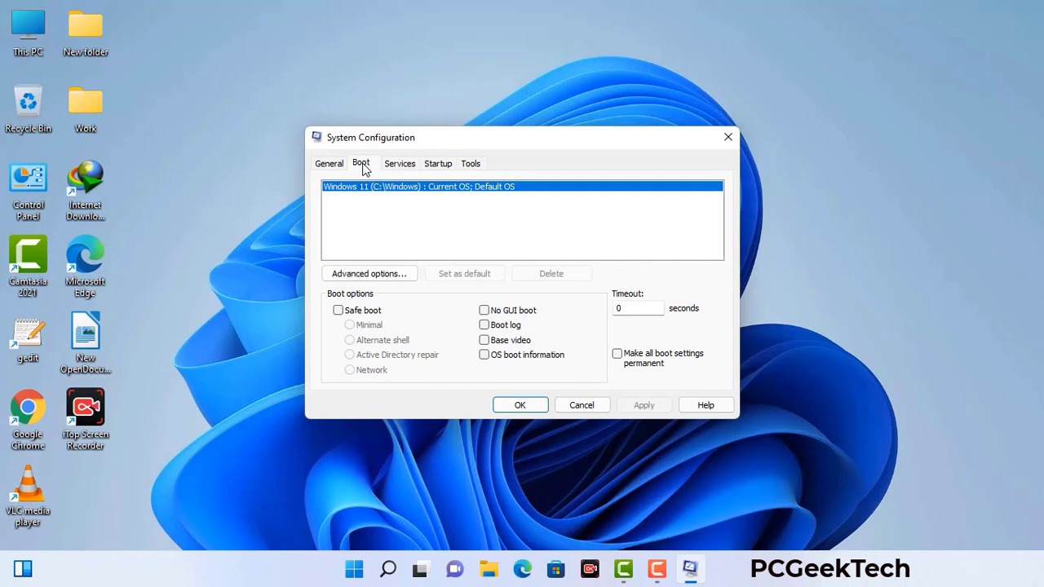
pyautogui.click(338, 310)
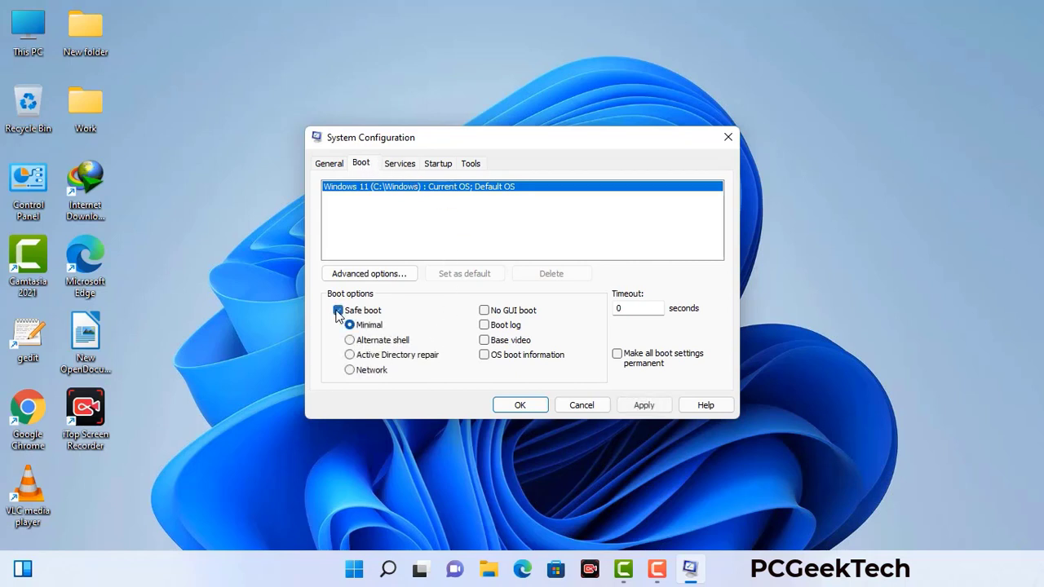
pyautogui.click(372, 372)
pyautogui.click(643, 406)
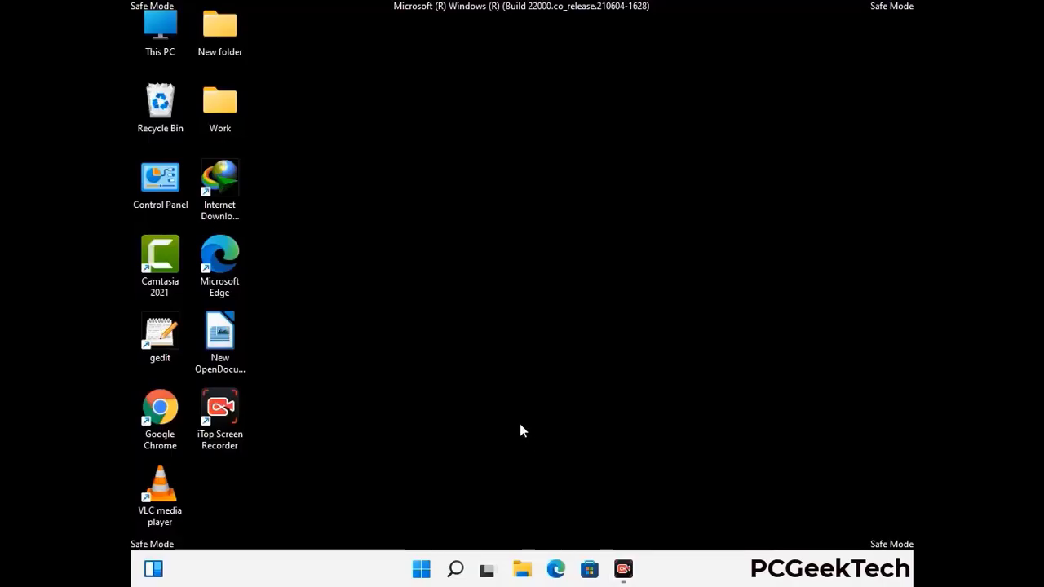
# In Control Panel's File Explorer Options, turn on 'Show hidden files, folders, and drives' and apply
pyautogui.doubleClick(160, 193)
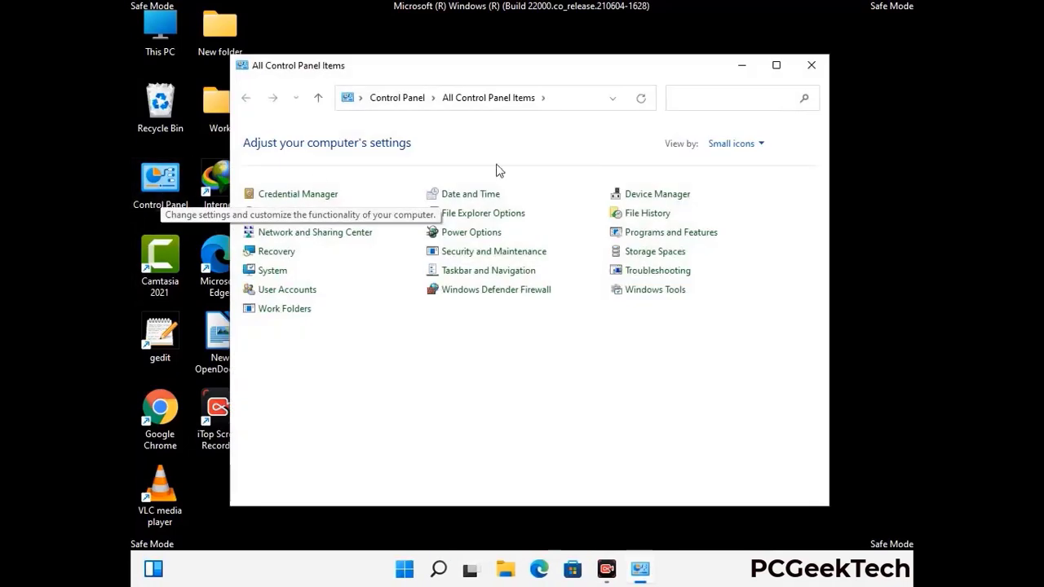
pyautogui.click(503, 217)
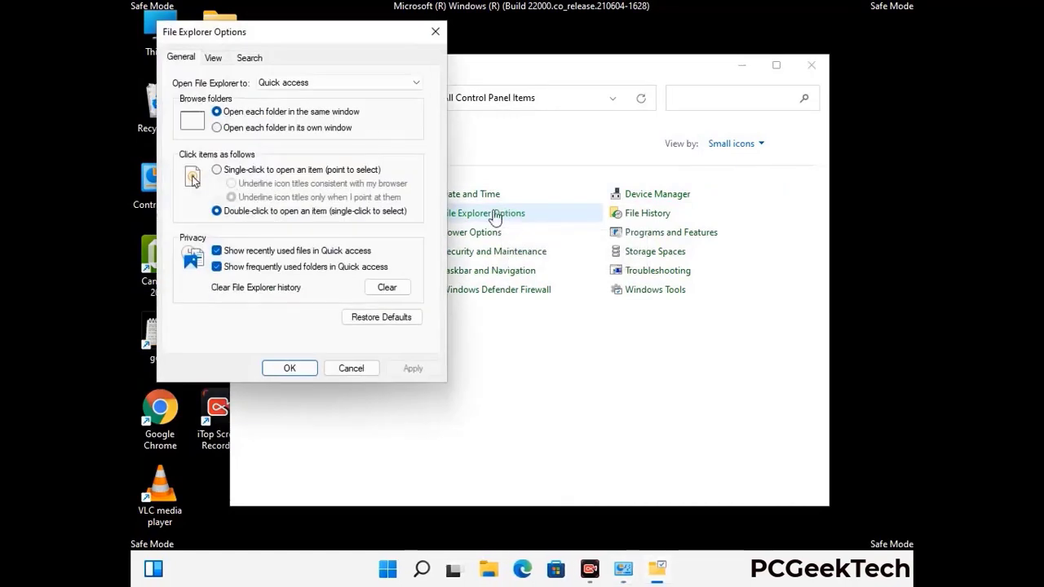
pyautogui.click(213, 58)
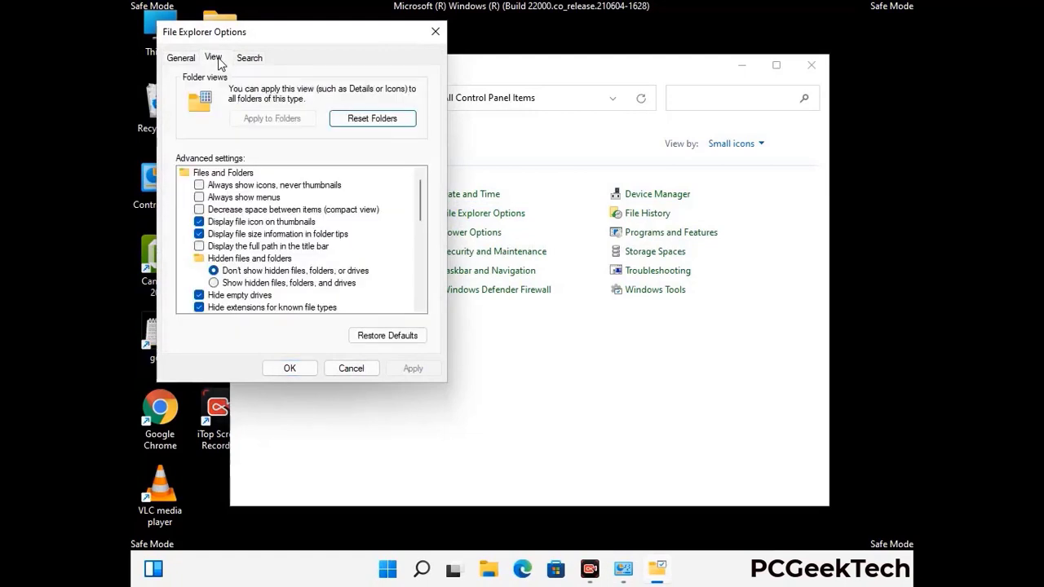
pyautogui.click(216, 283)
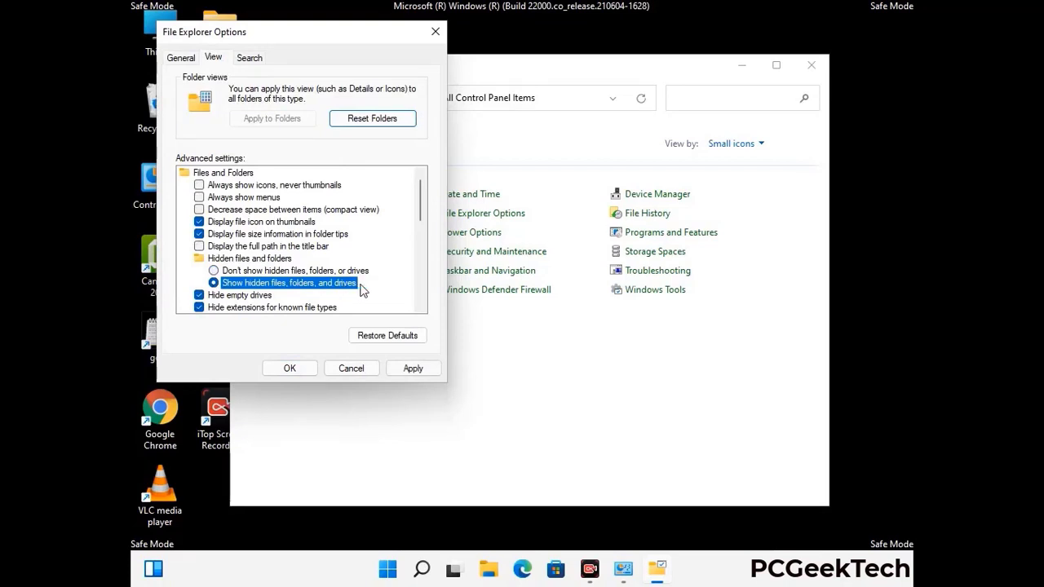
pyautogui.click(412, 369)
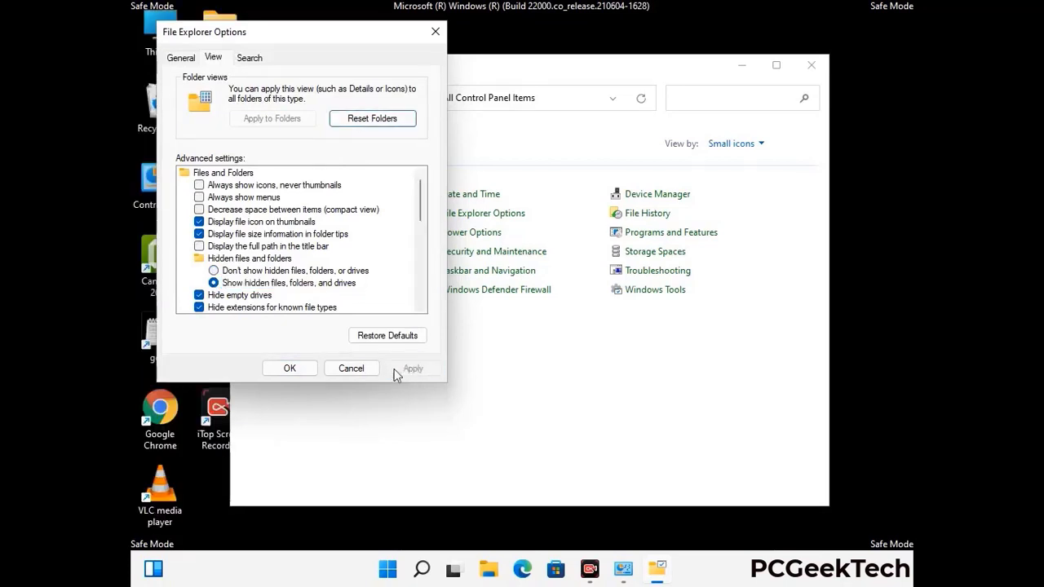
pyautogui.click(275, 371)
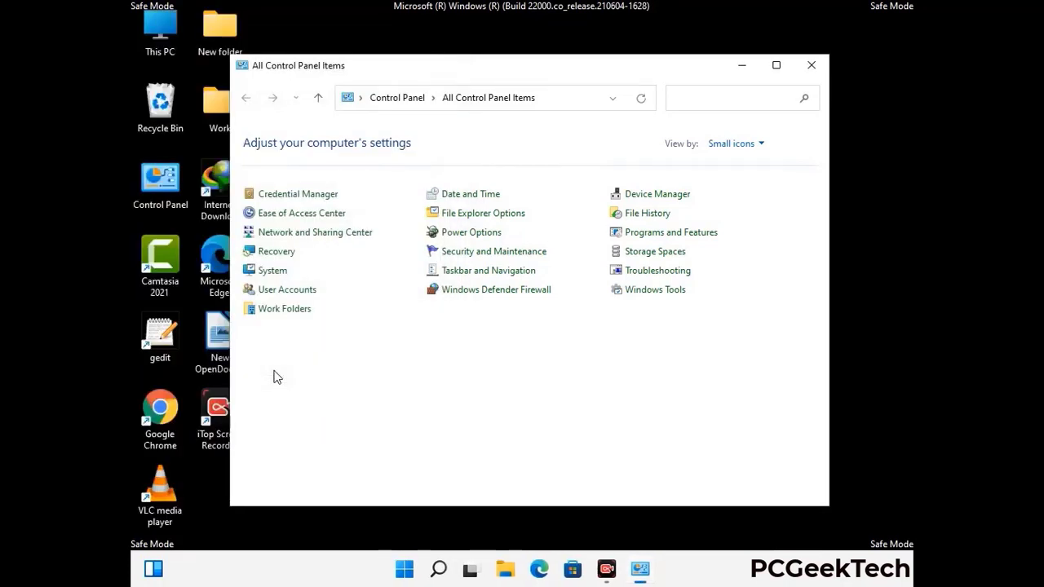
# Close Control Panel and browse from This PC into Local Disk (C:)\Windows
pyautogui.click(810, 67)
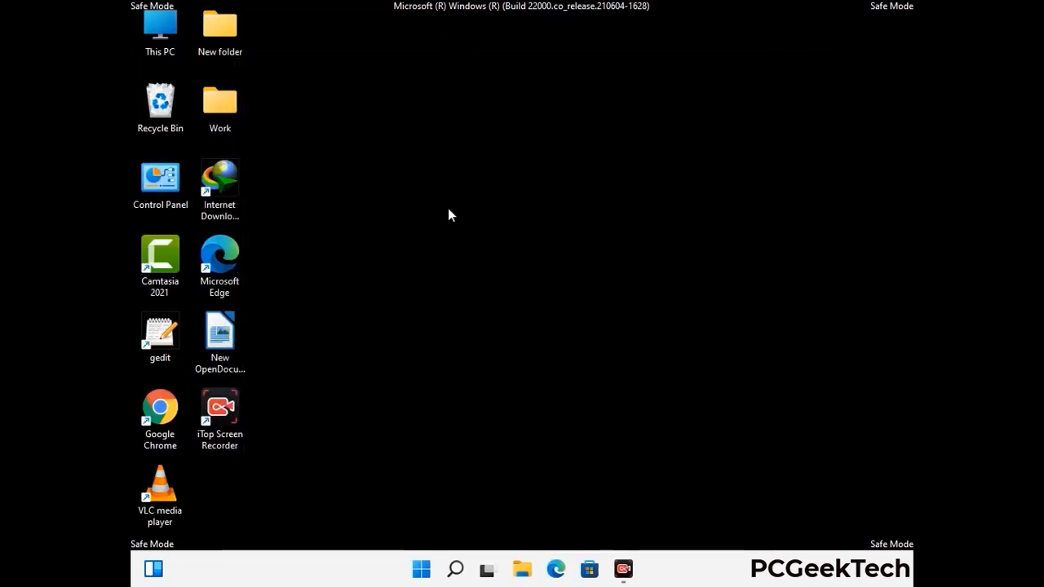
pyautogui.doubleClick(155, 51)
pyautogui.doubleClick(458, 358)
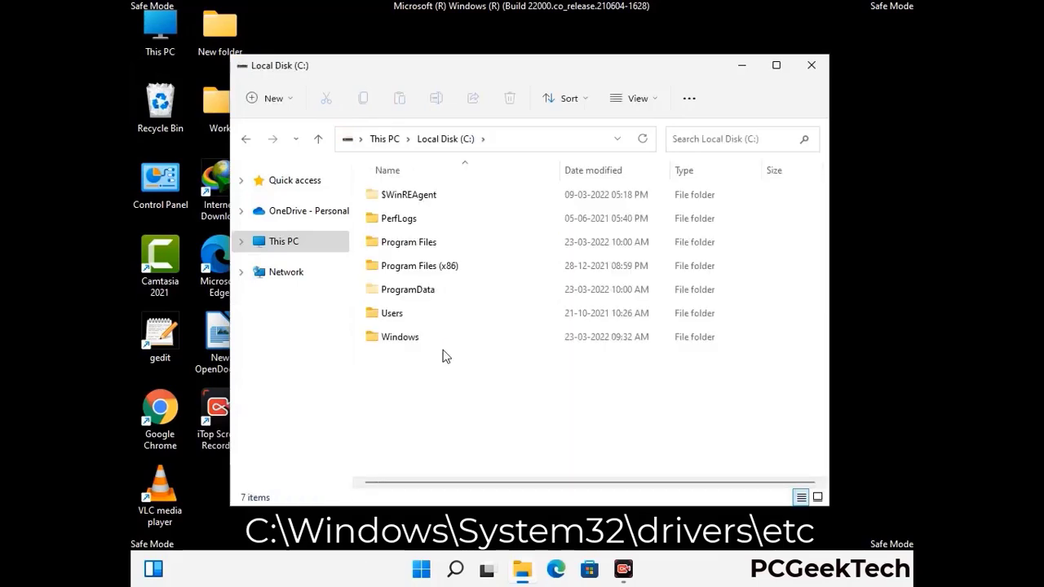
pyautogui.doubleClick(390, 337)
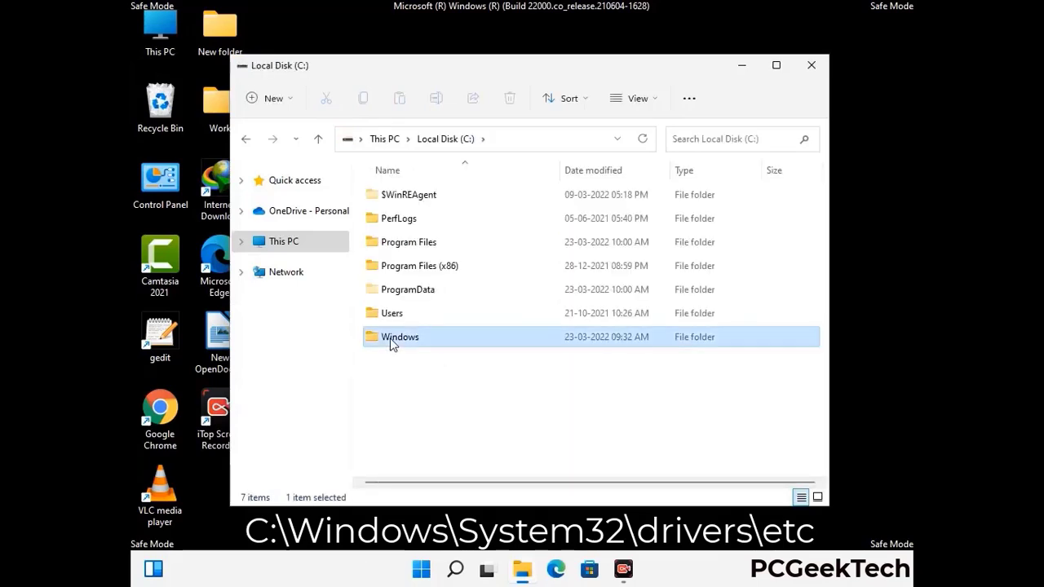
pyautogui.scroll(-6, 522, 347)
pyautogui.scroll(-12, 515, 352)
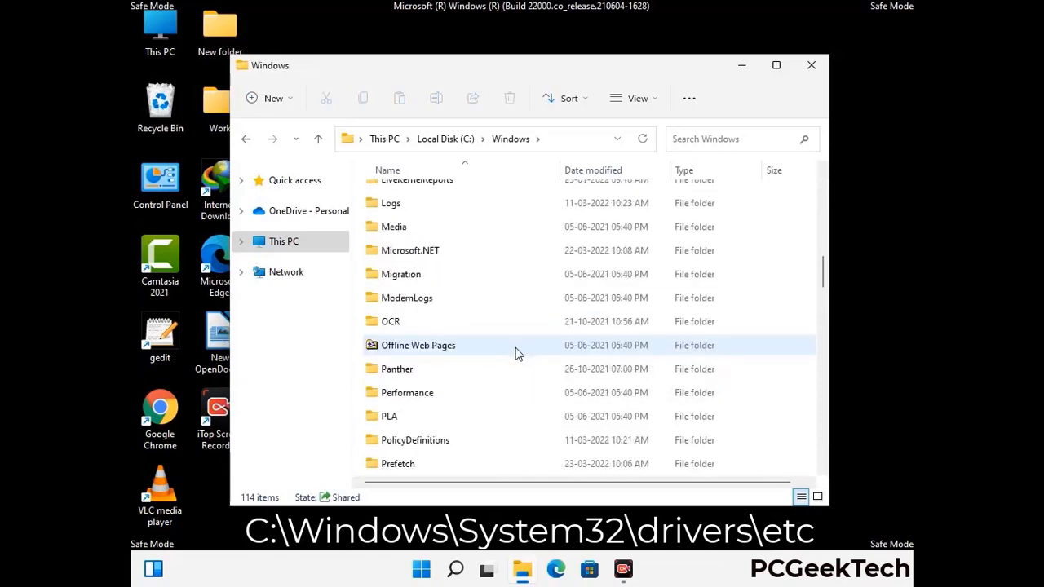
pyautogui.scroll(-2, 492, 348)
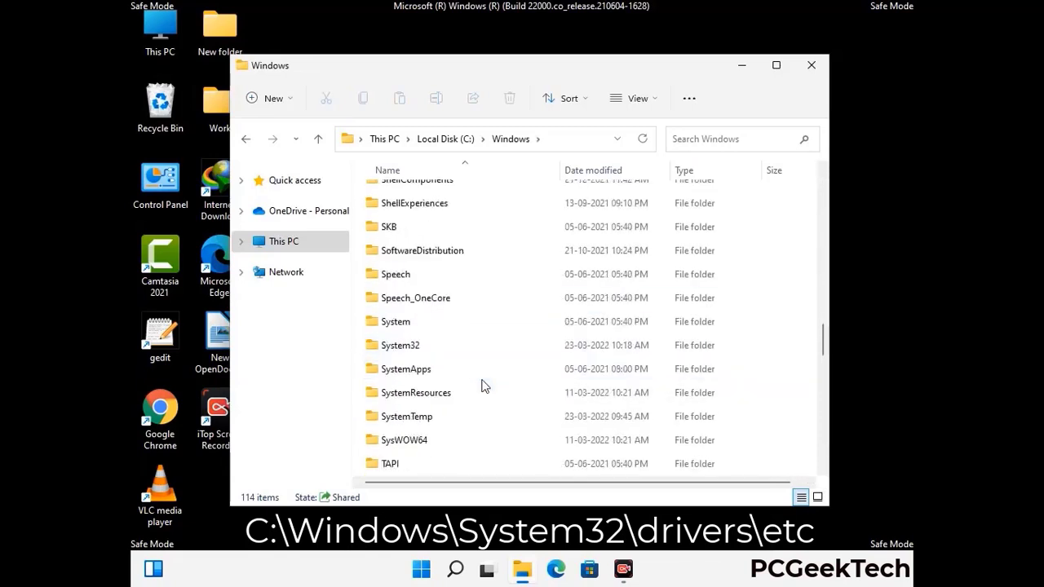
# Go into System32\drivers\etc and open the hosts file
pyautogui.doubleClick(396, 346)
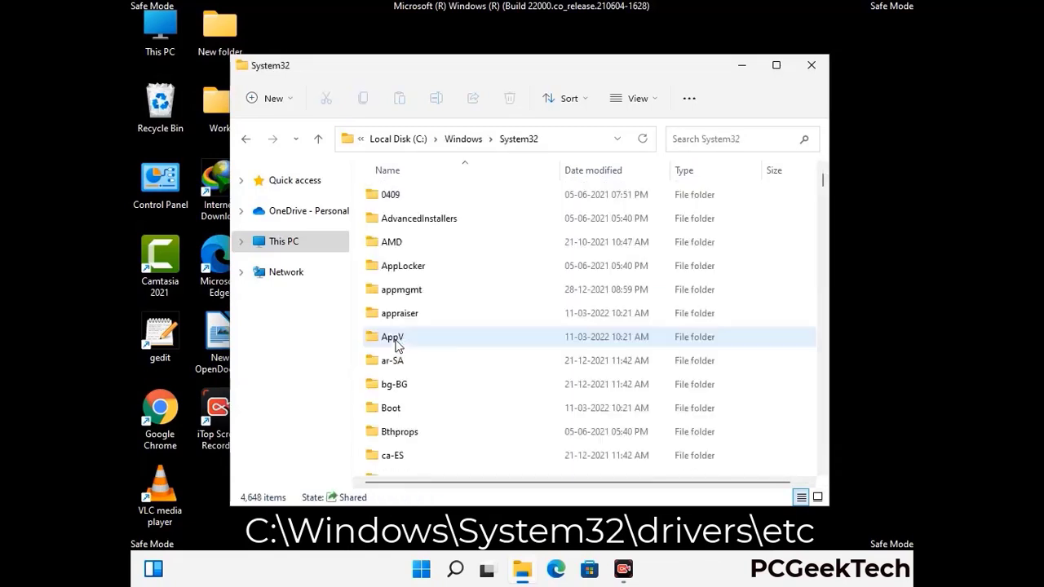
pyautogui.scroll(-5, 449, 350)
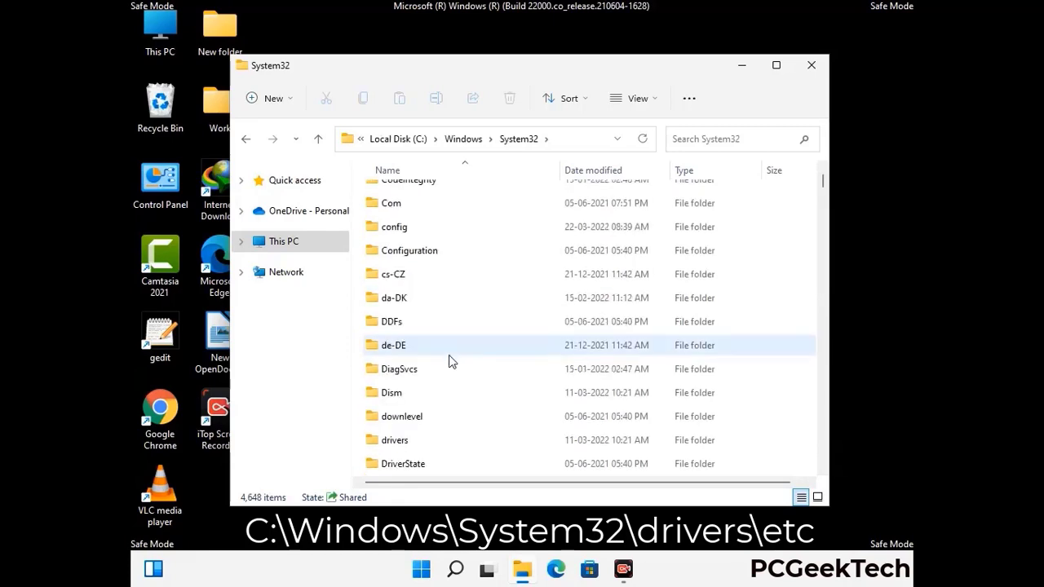
pyautogui.doubleClick(408, 445)
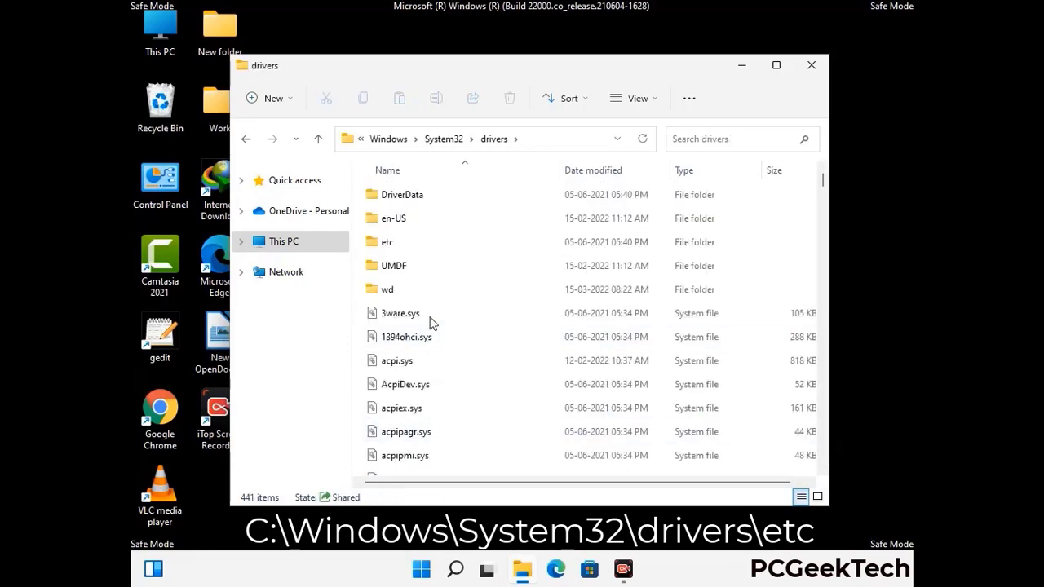
pyautogui.doubleClick(387, 242)
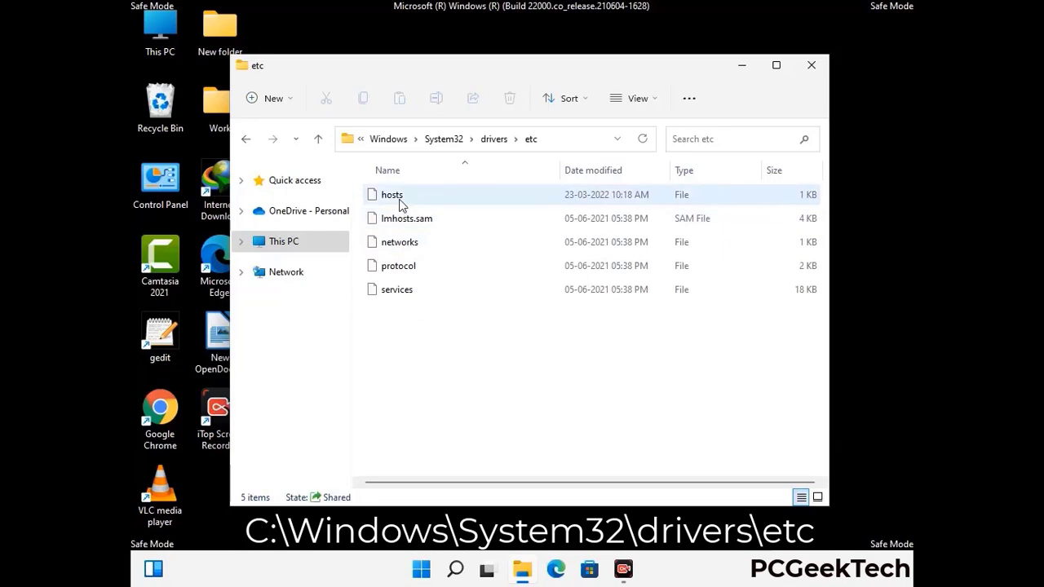
pyautogui.click(401, 204)
pyautogui.doubleClick(401, 204)
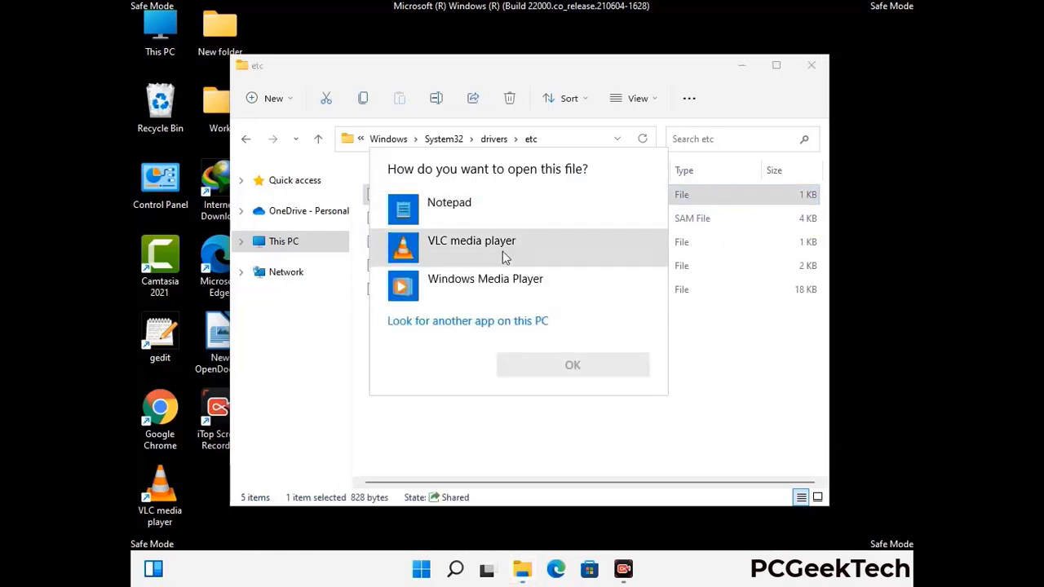
# Open hosts in Notepad, add a blank line after the last localhost entry, and save it
pyautogui.click(463, 209)
pyautogui.click(573, 365)
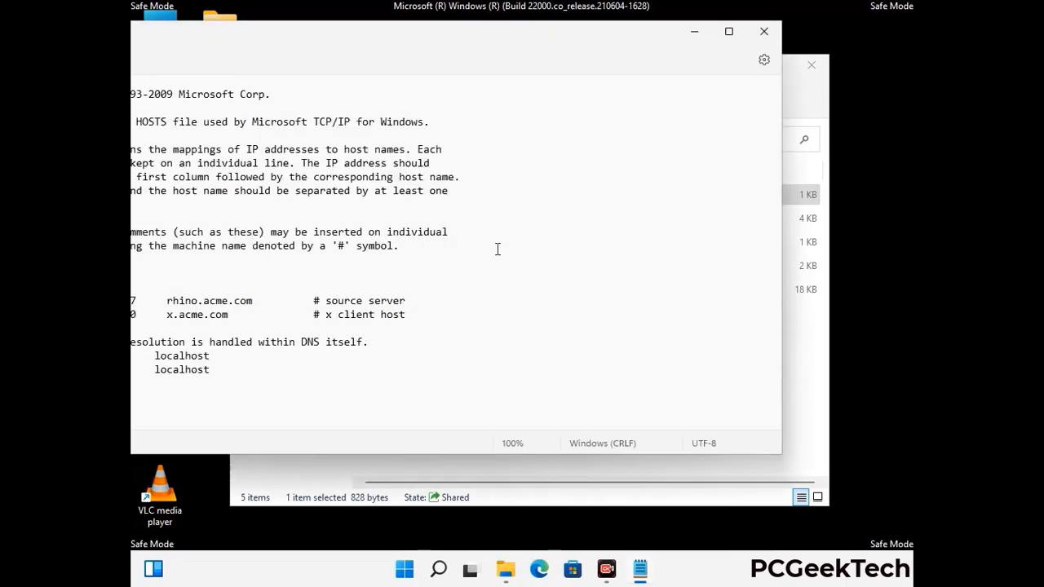
pyautogui.moveTo(401, 38); pyautogui.dragTo(554, 54)
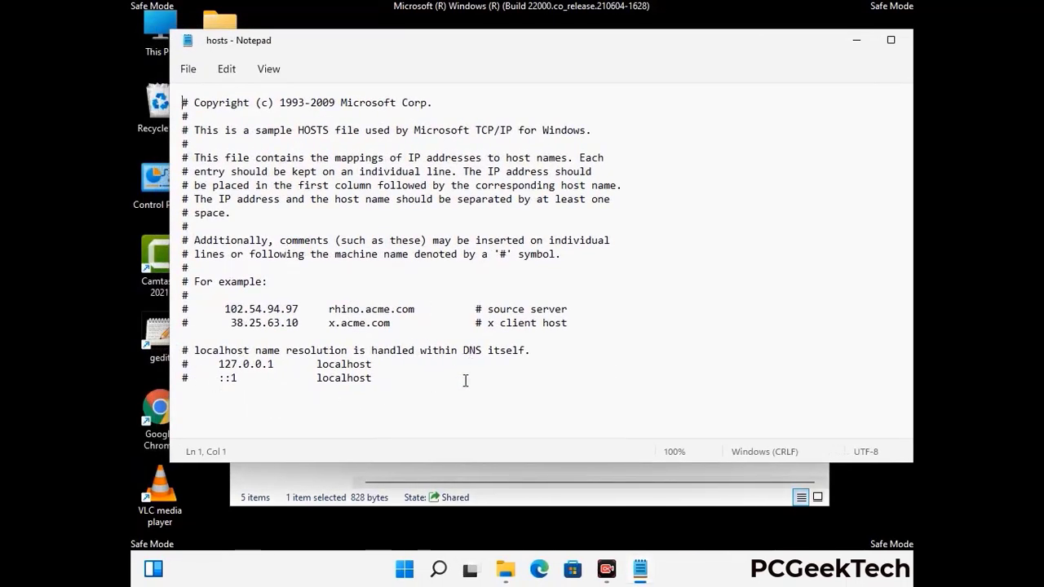
pyautogui.click(391, 377)
pyautogui.press('Return')
pyautogui.press('Return')
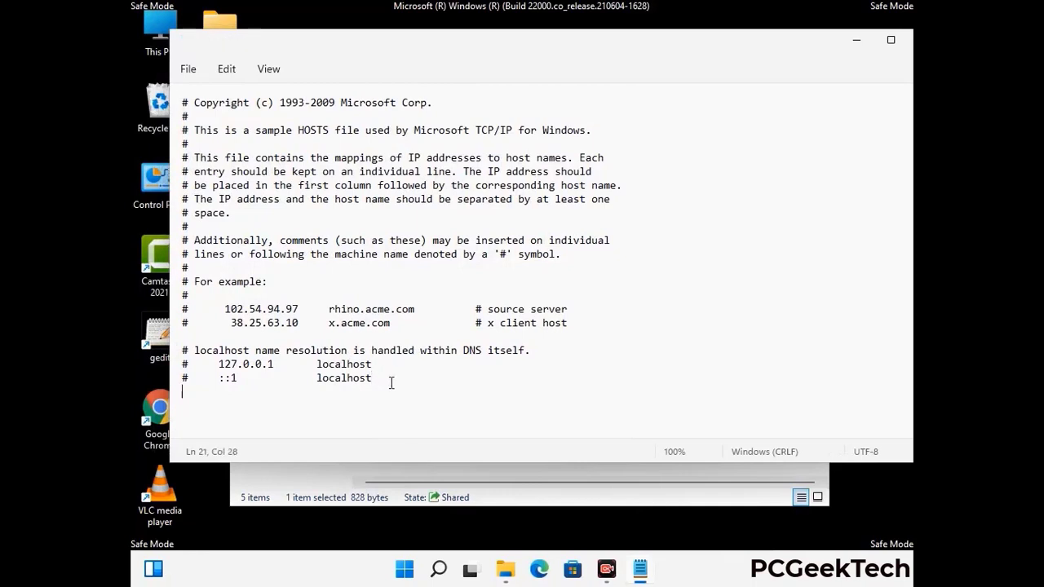
pyautogui.scroll(-1, 180, 373)
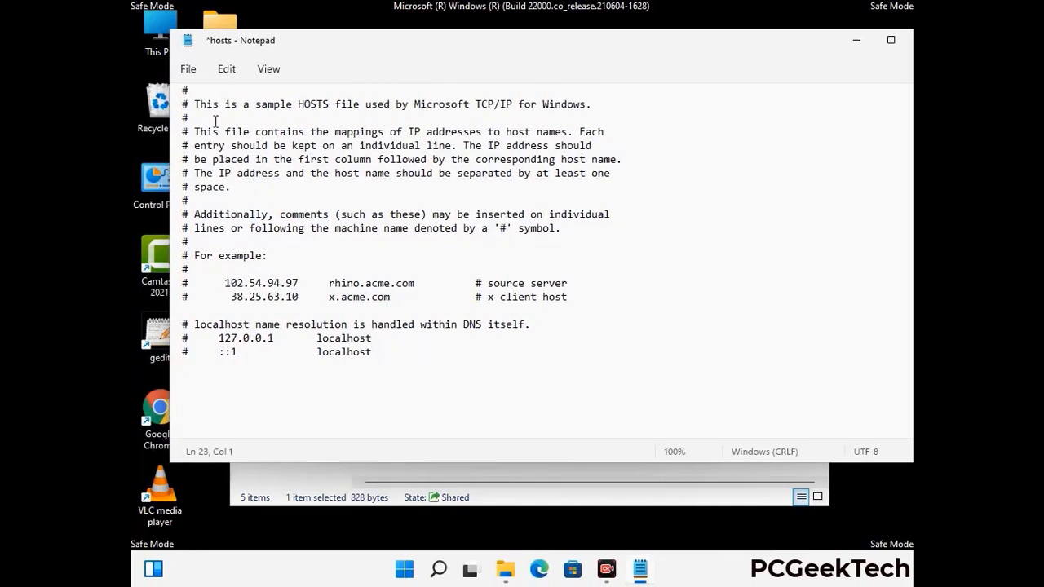
pyautogui.click(188, 70)
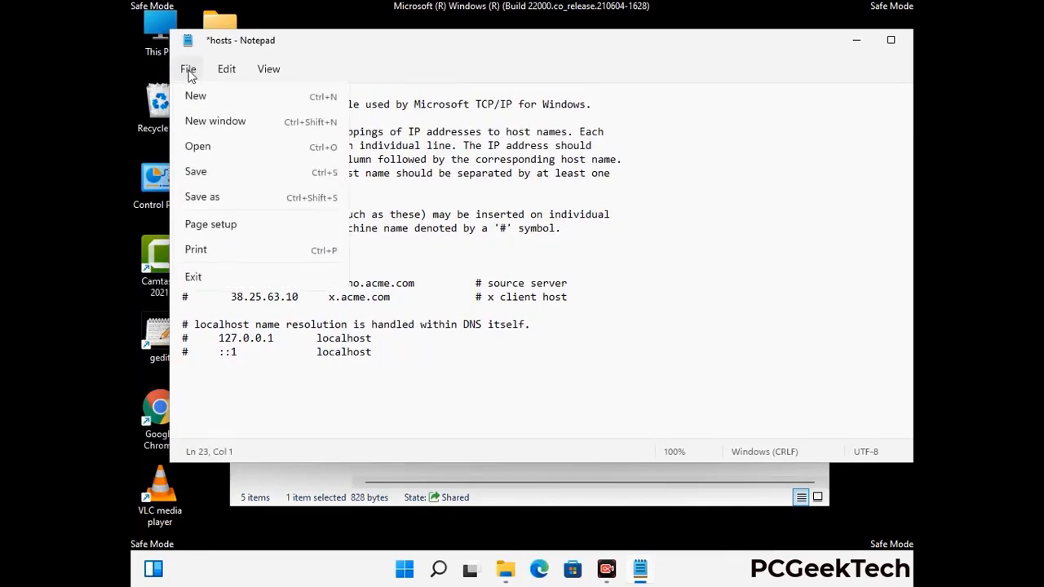
pyautogui.click(195, 173)
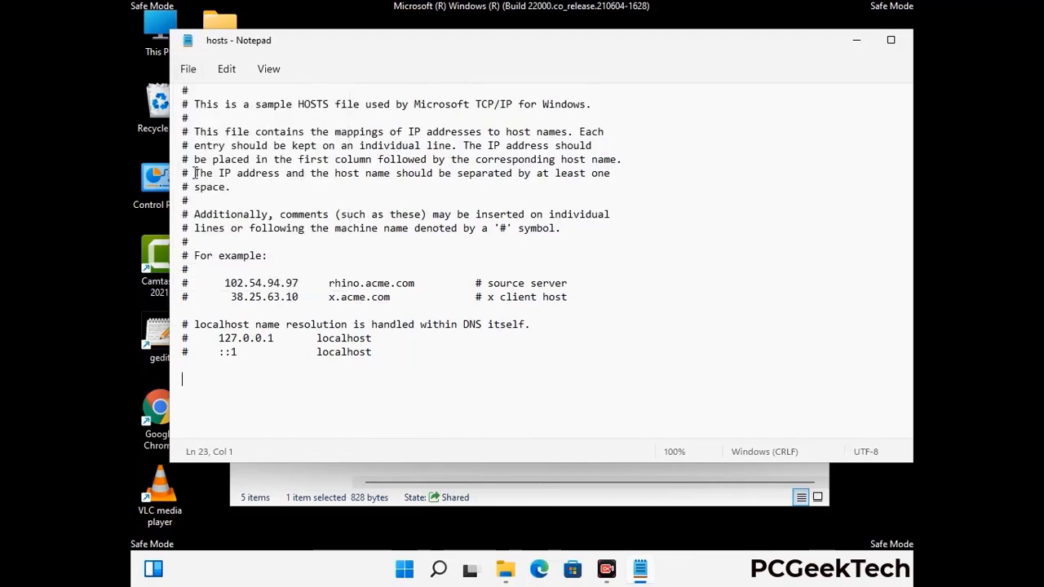
# Close Notepad and the etc folder window
pyautogui.moveTo(772, 46); pyautogui.dragTo(666, 47)
pyautogui.click(806, 46)
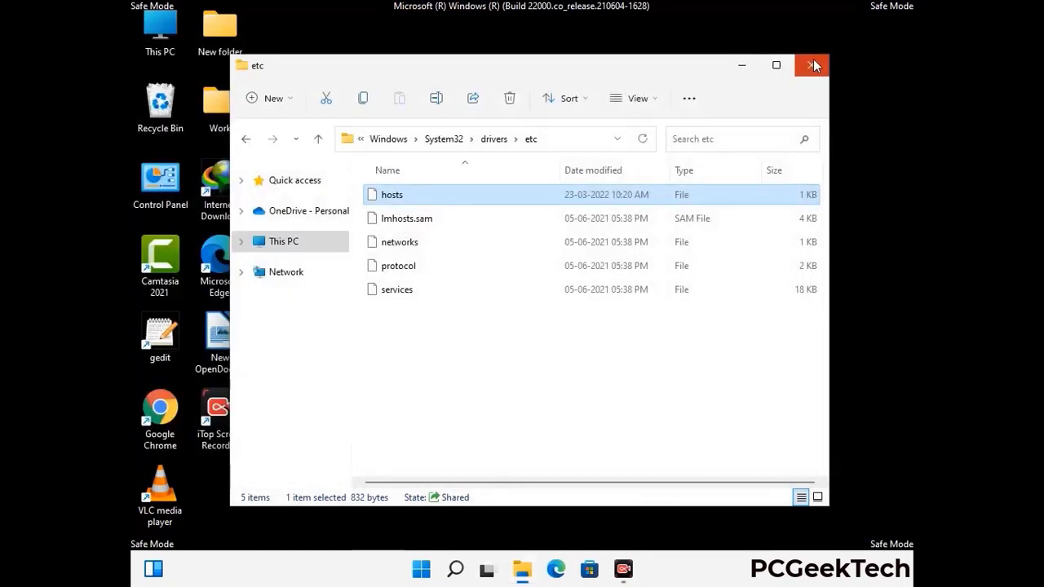
pyautogui.click(813, 58)
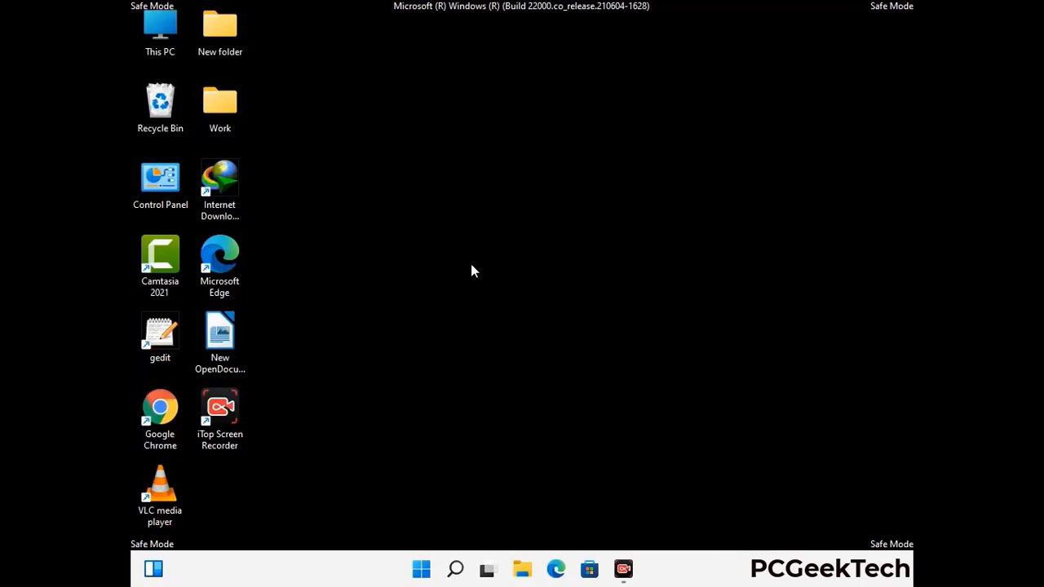
# Open the AppData Roaming folder by running %appdata%
pyautogui.press('super+r')
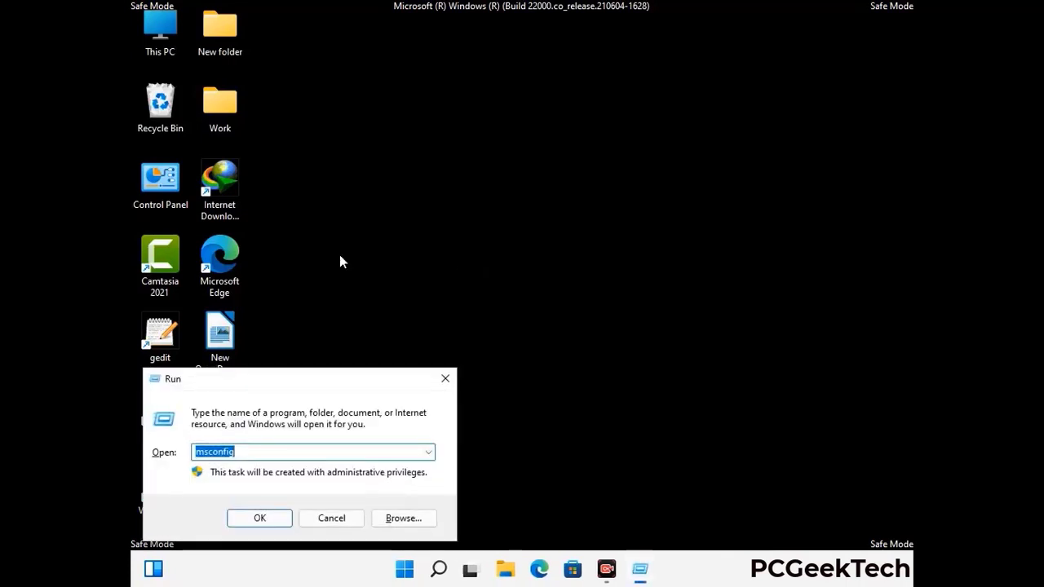
pyautogui.moveTo(299, 373); pyautogui.dragTo(485, 162)
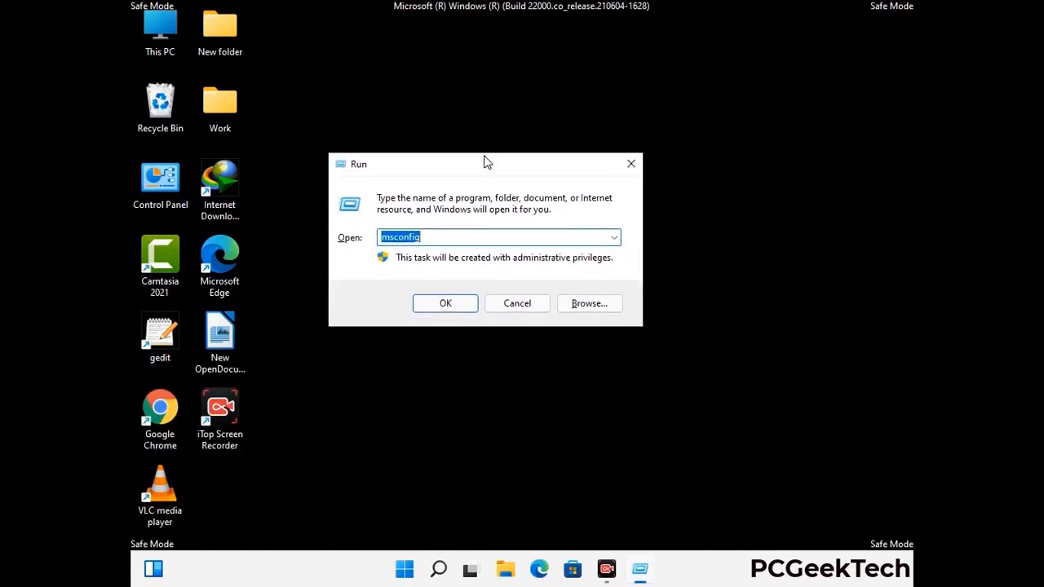
pyautogui.write('%')
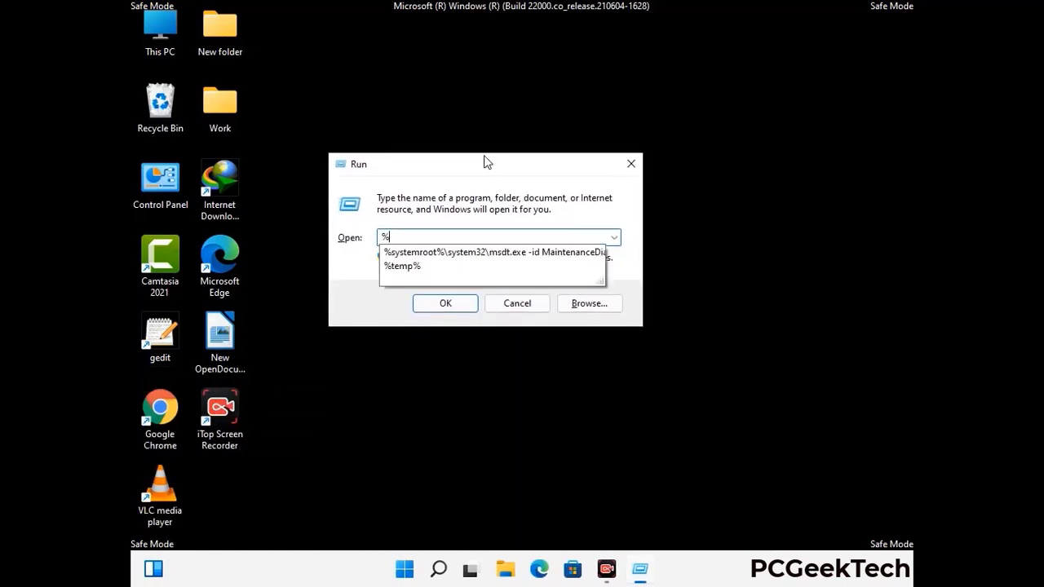
pyautogui.write('appd')
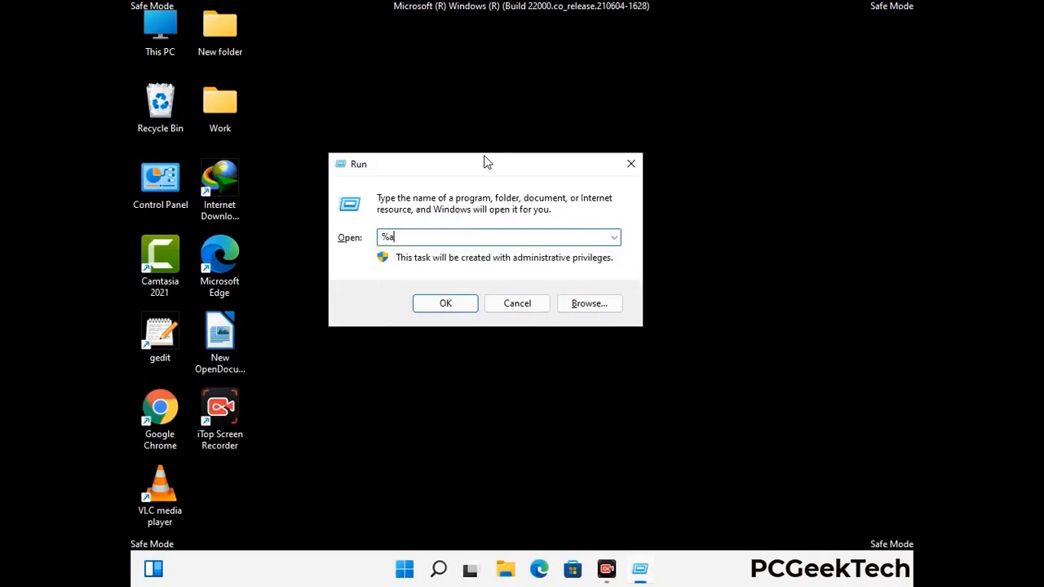
pyautogui.write('ata%')
pyautogui.press('Return')
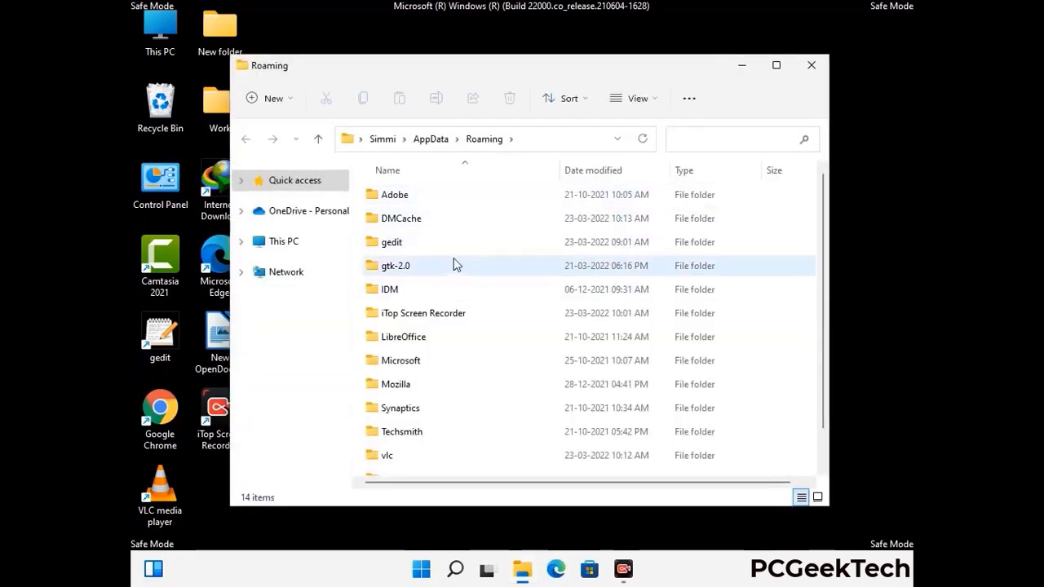
# Delete the Zoom folder from Roaming, leaving 13 items, and close the window
pyautogui.scroll(-1, 490, 290)
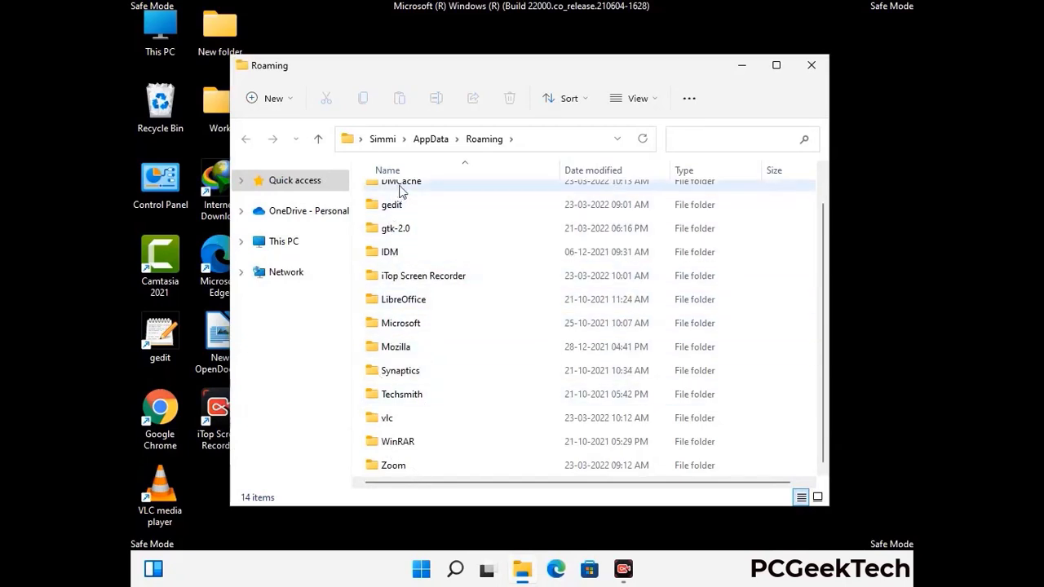
pyautogui.scroll(1, 429, 289)
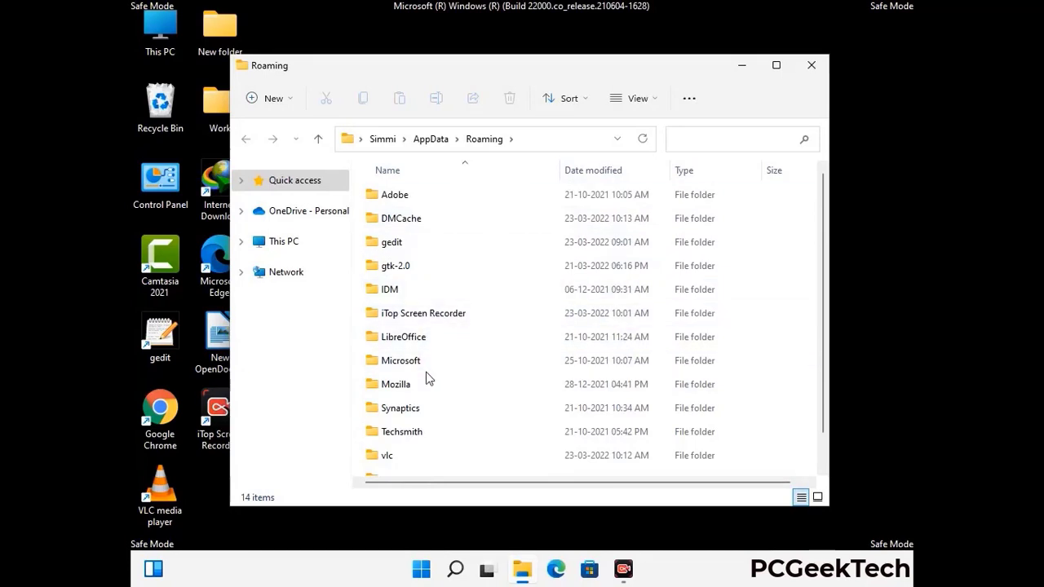
pyautogui.scroll(-1, 426, 375)
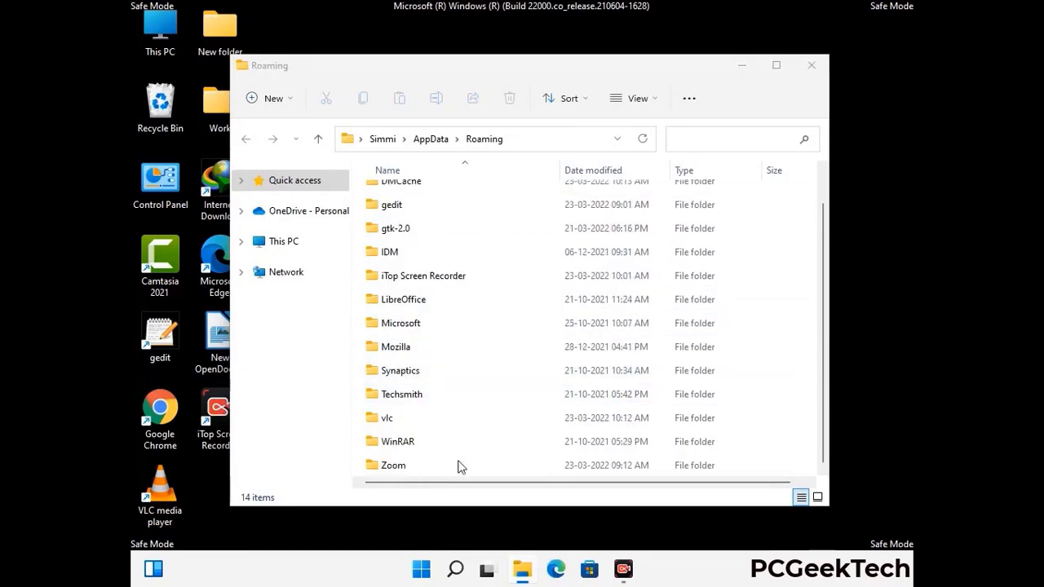
pyautogui.click(585, 463)
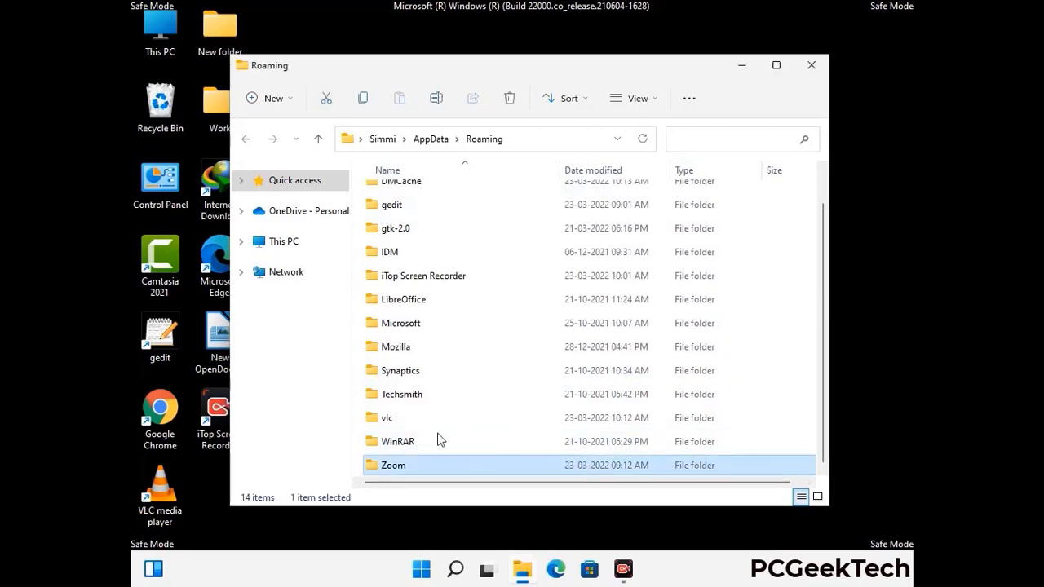
pyautogui.click(514, 102)
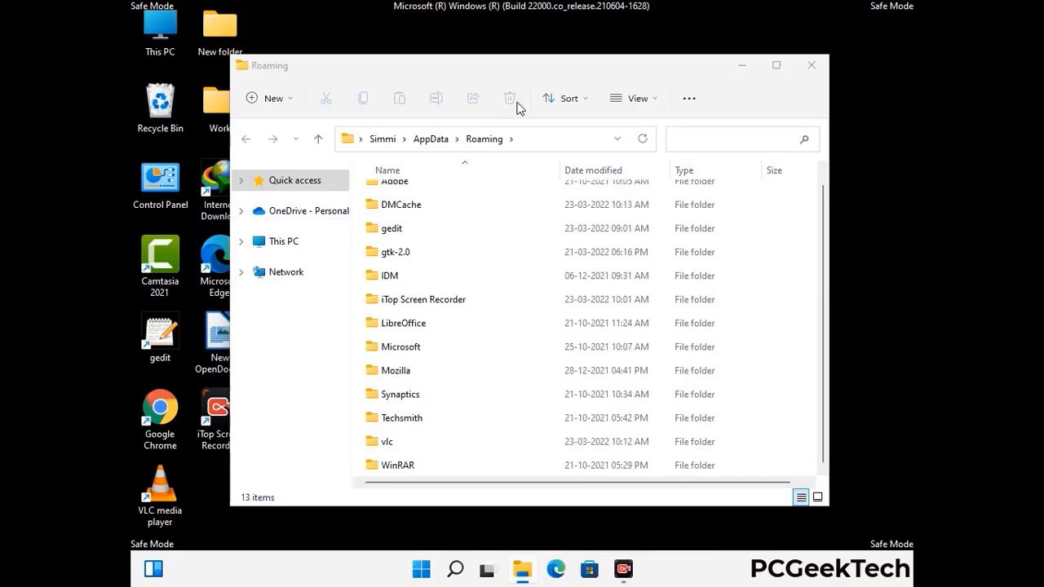
pyautogui.click(810, 69)
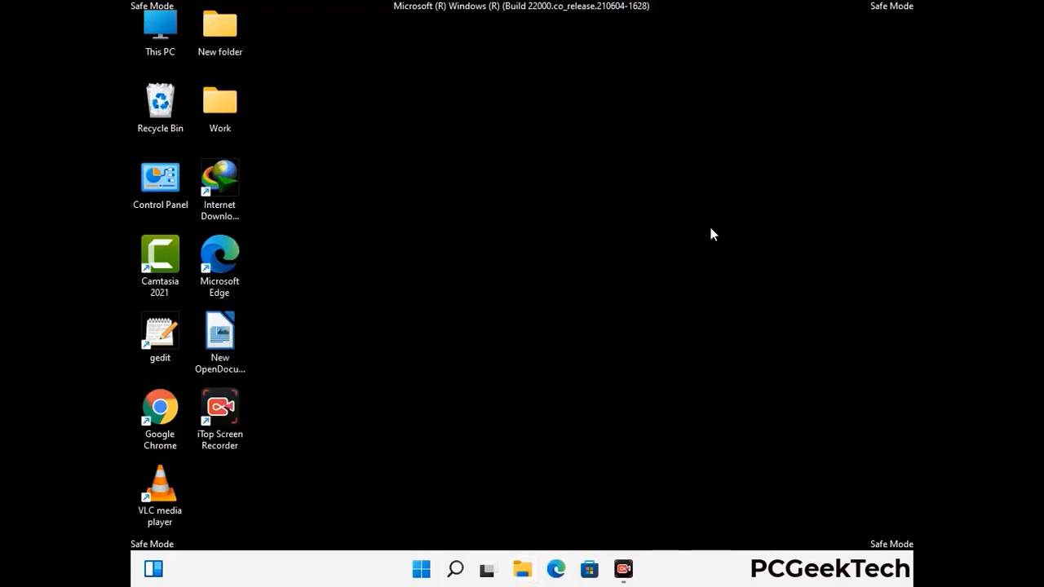
# Run %LocalAppData% and delete the Mozilla folder from AppData Local
pyautogui.press('super+r')
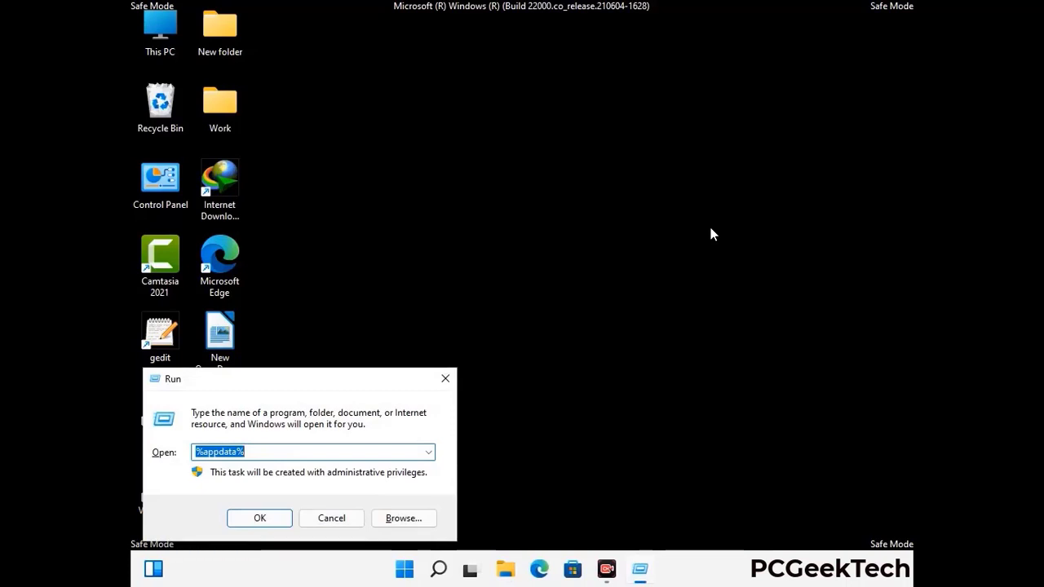
pyautogui.moveTo(327, 387); pyautogui.dragTo(548, 211)
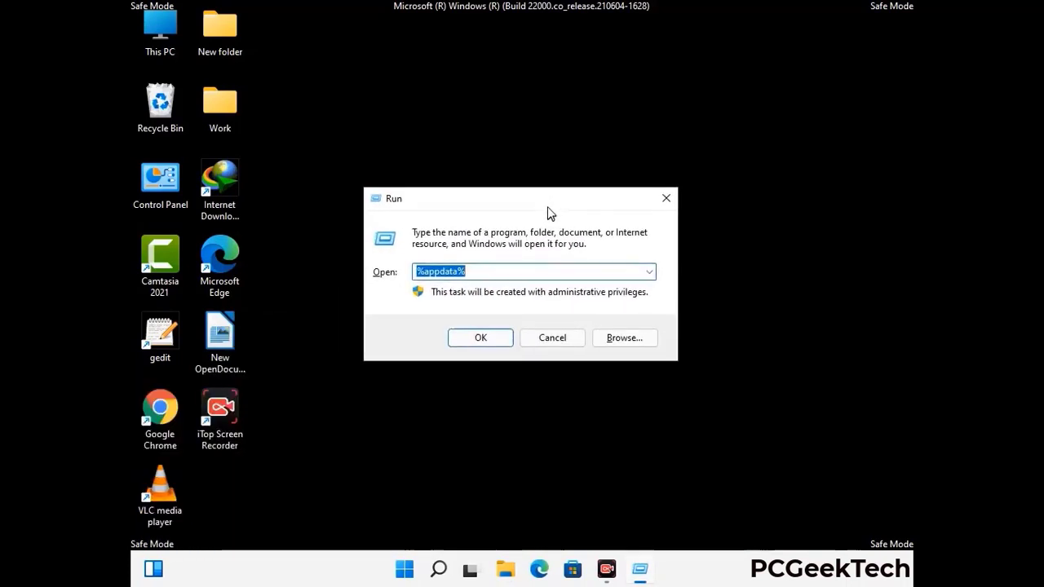
pyautogui.write('%Local')
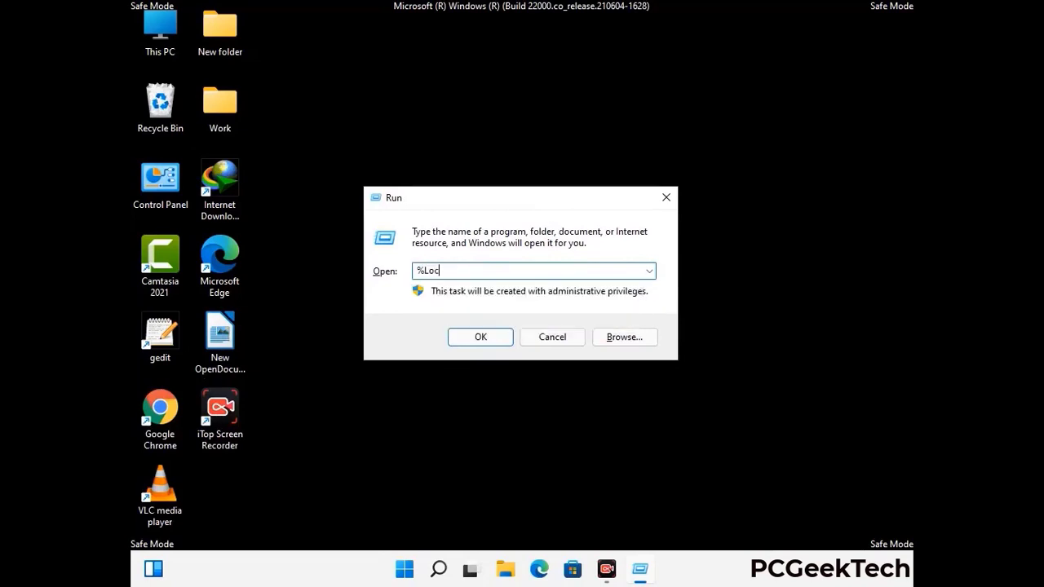
pyautogui.write('AppData%')
pyautogui.press('Return')
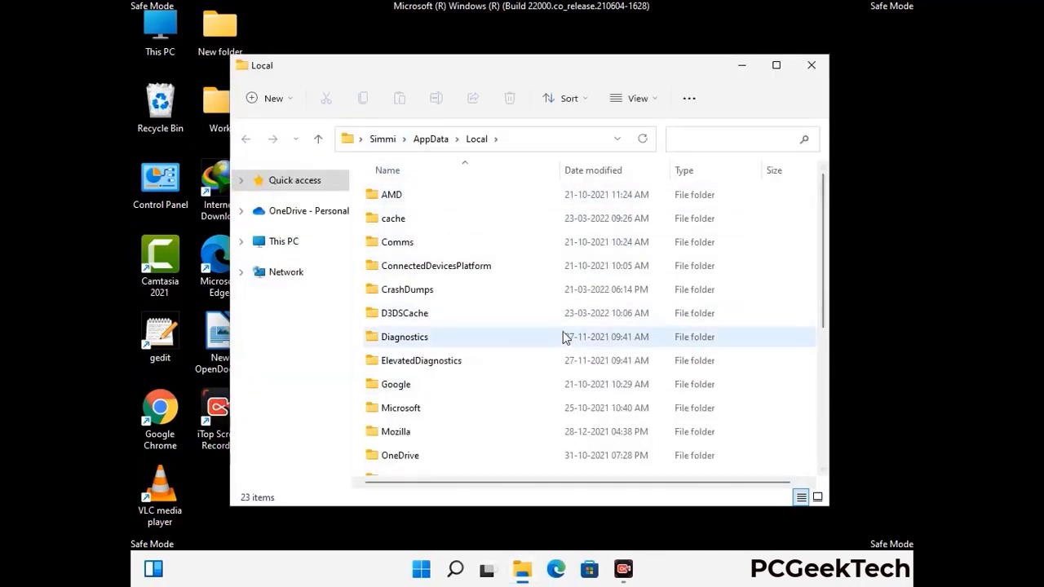
pyautogui.scroll(-1, 436, 351)
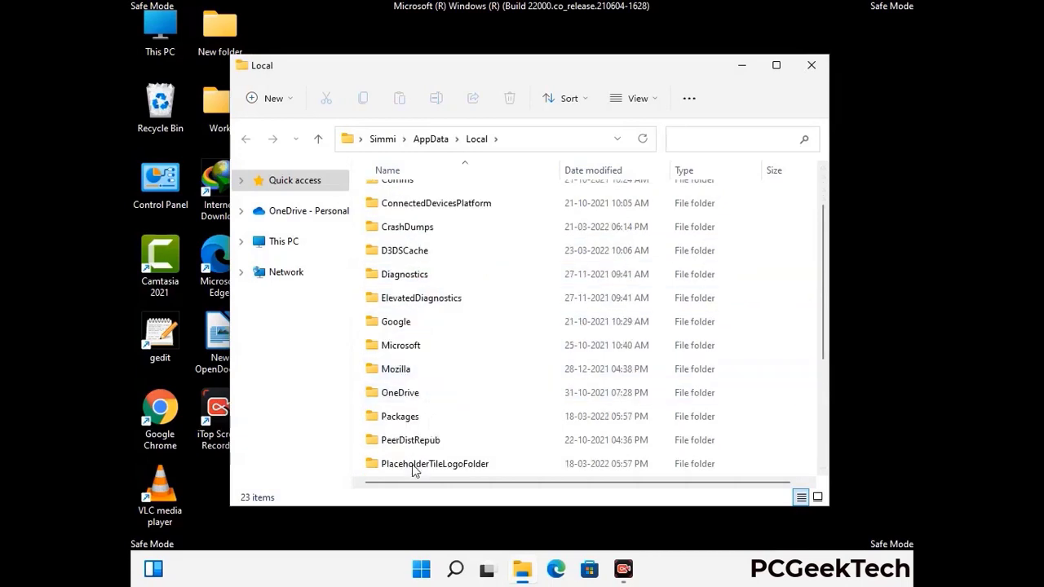
pyautogui.click(412, 375)
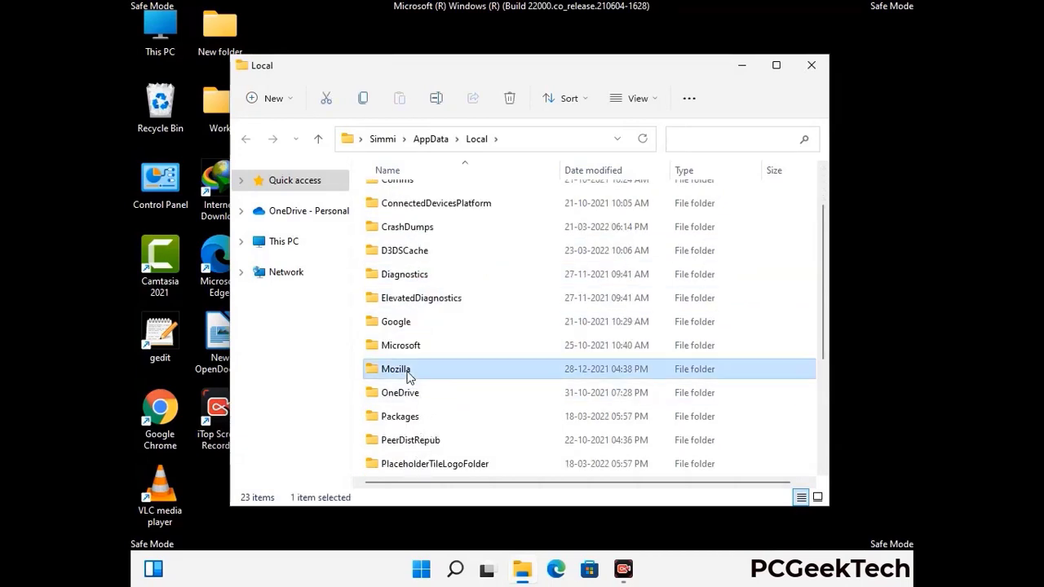
pyautogui.click(509, 99)
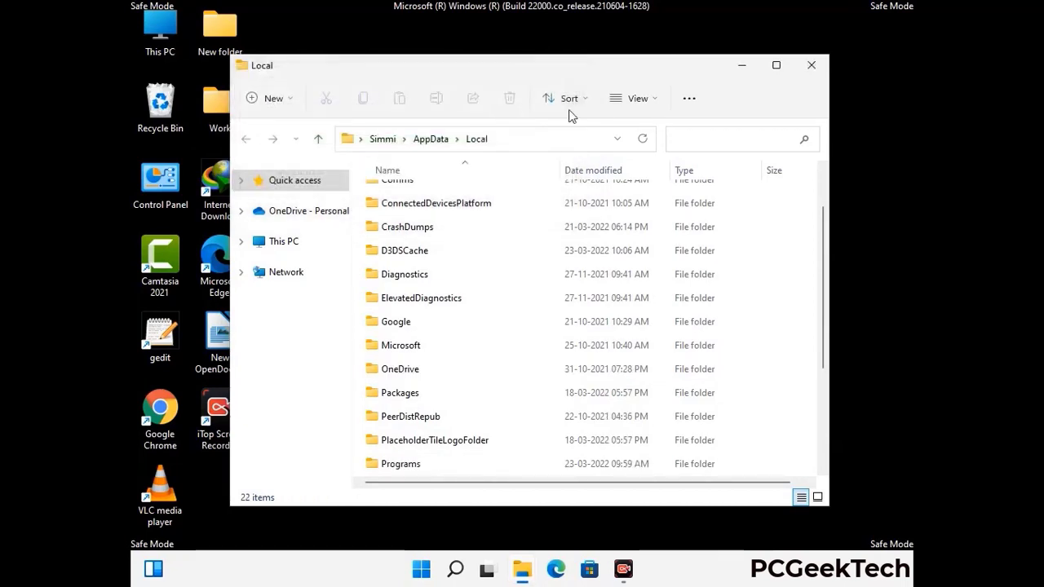
# Close the Local window, run %ProgramData%, delete its Mozilla folder, and close the window
pyautogui.click(812, 73)
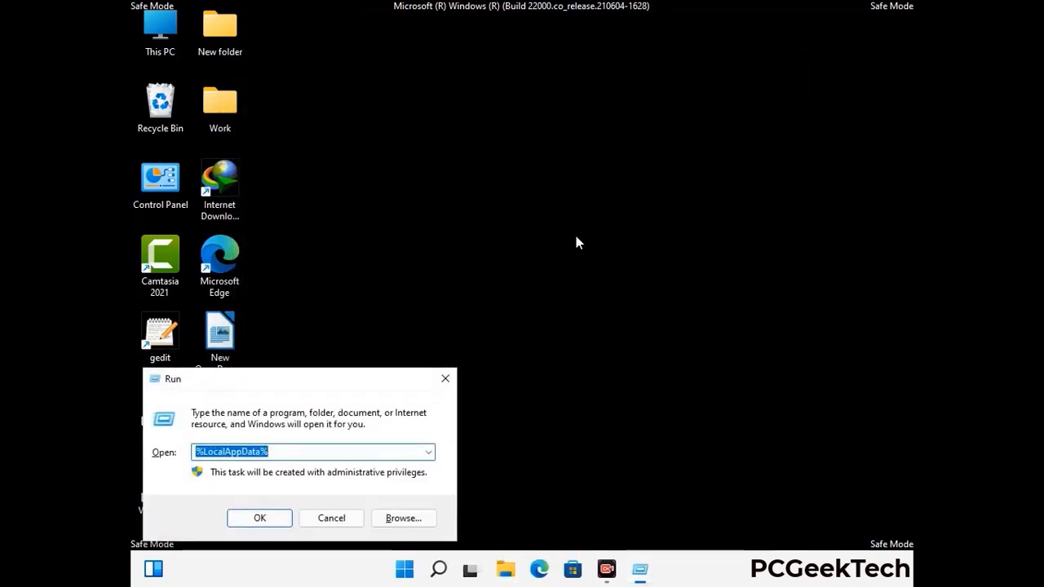
pyautogui.moveTo(264, 385); pyautogui.dragTo(478, 213)
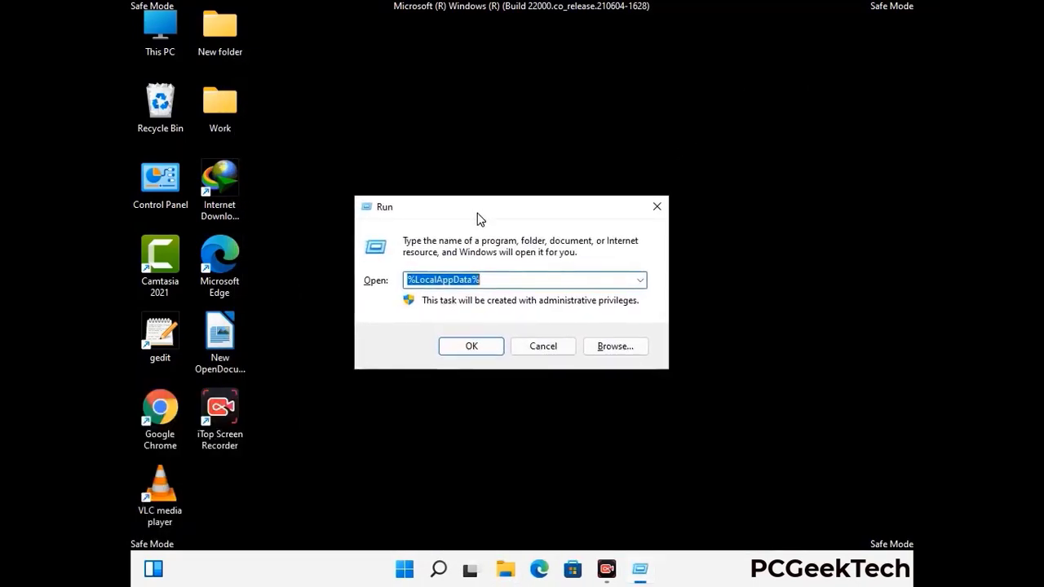
pyautogui.write('%')
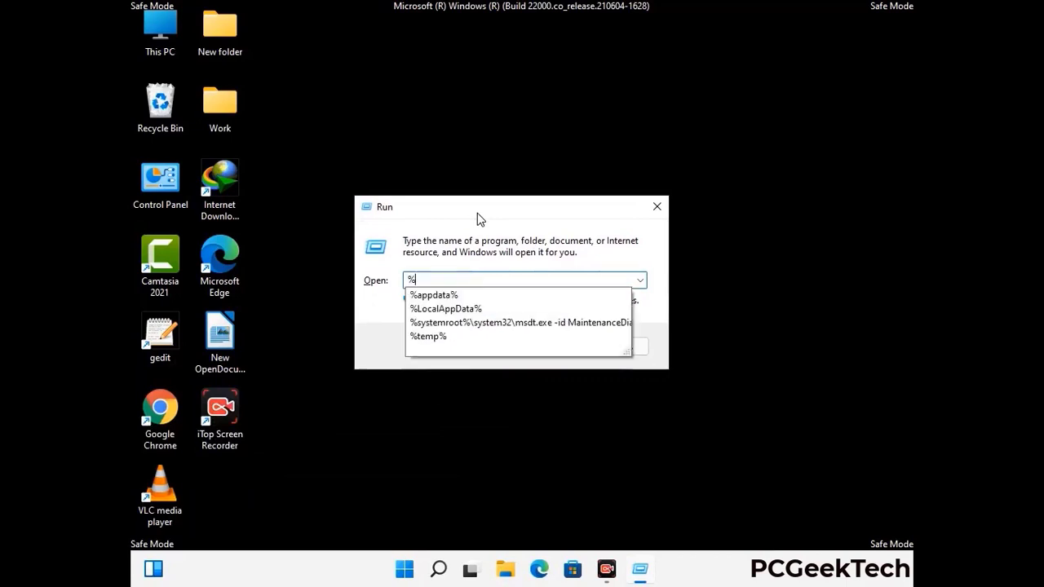
pyautogui.write('Pro')
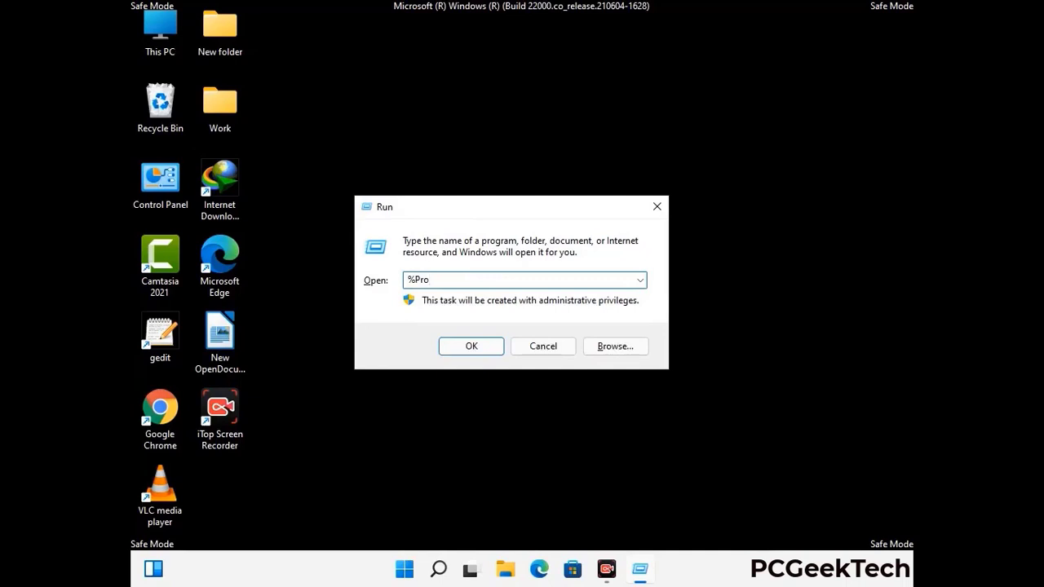
pyautogui.write('gramData%')
pyautogui.press('Return')
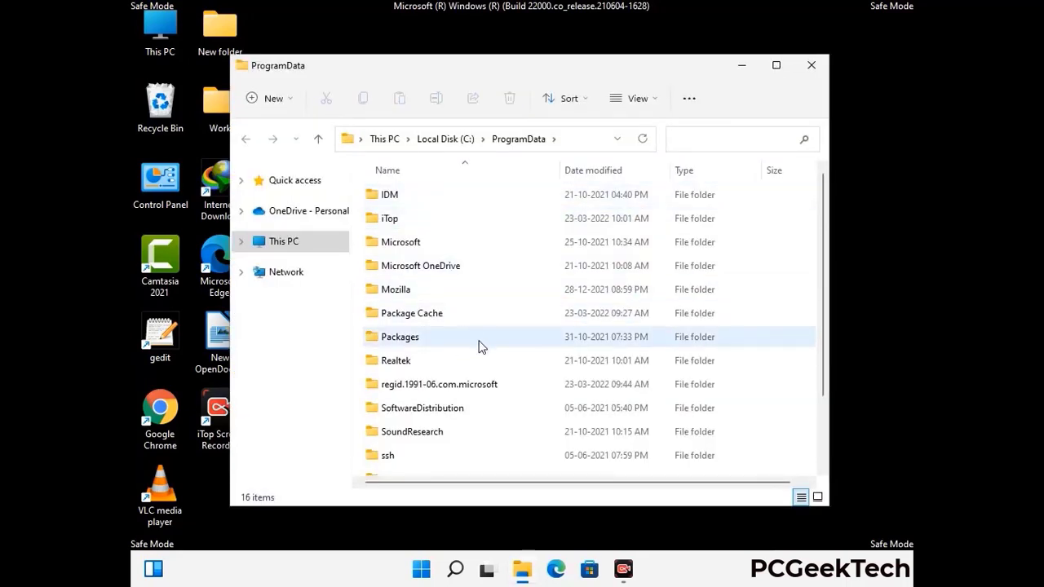
pyautogui.scroll(-2, 478, 343)
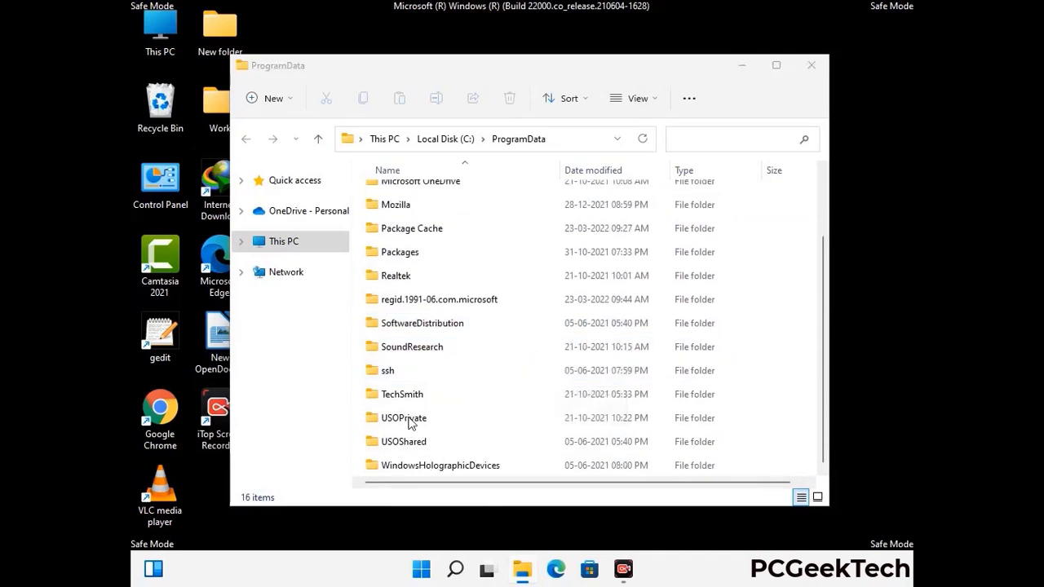
pyautogui.click(400, 204)
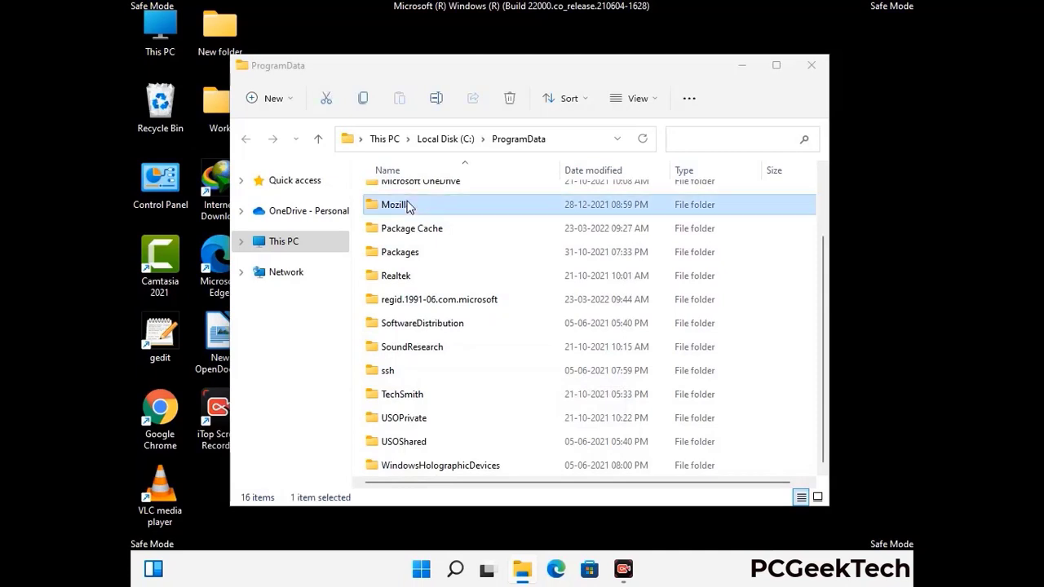
pyautogui.click(514, 99)
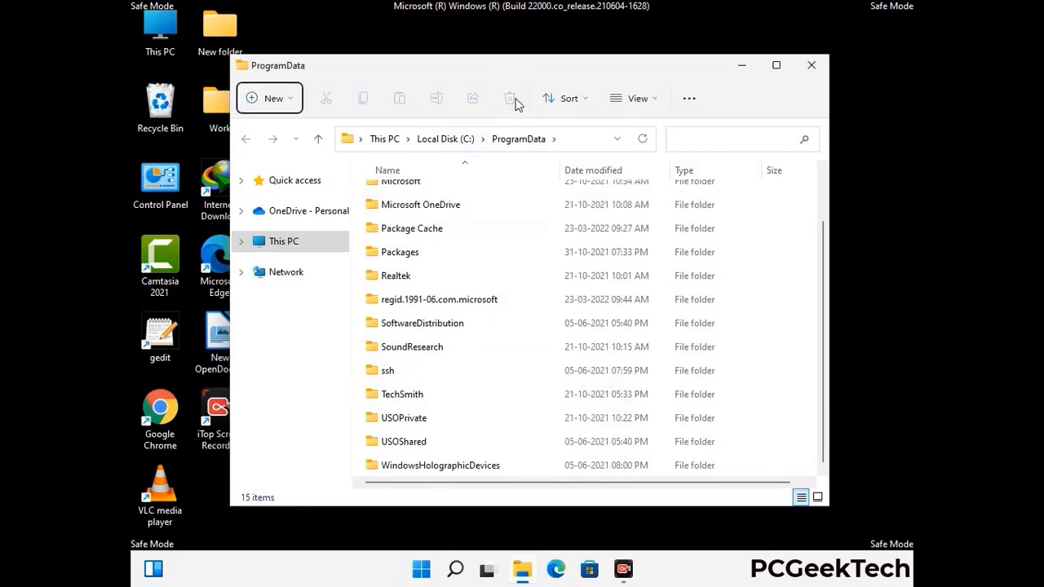
pyautogui.scroll(2, 539, 338)
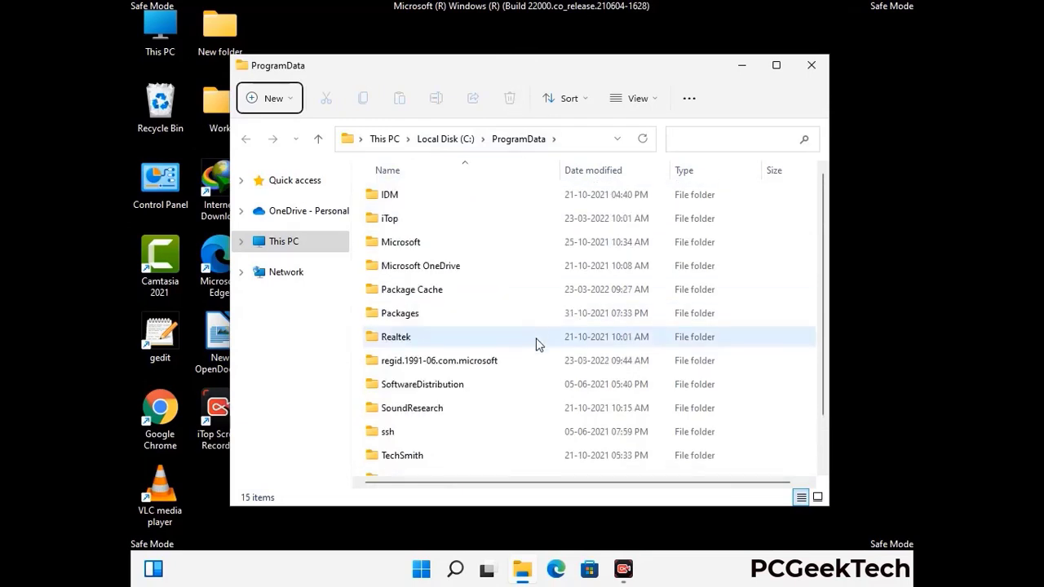
pyautogui.click(818, 63)
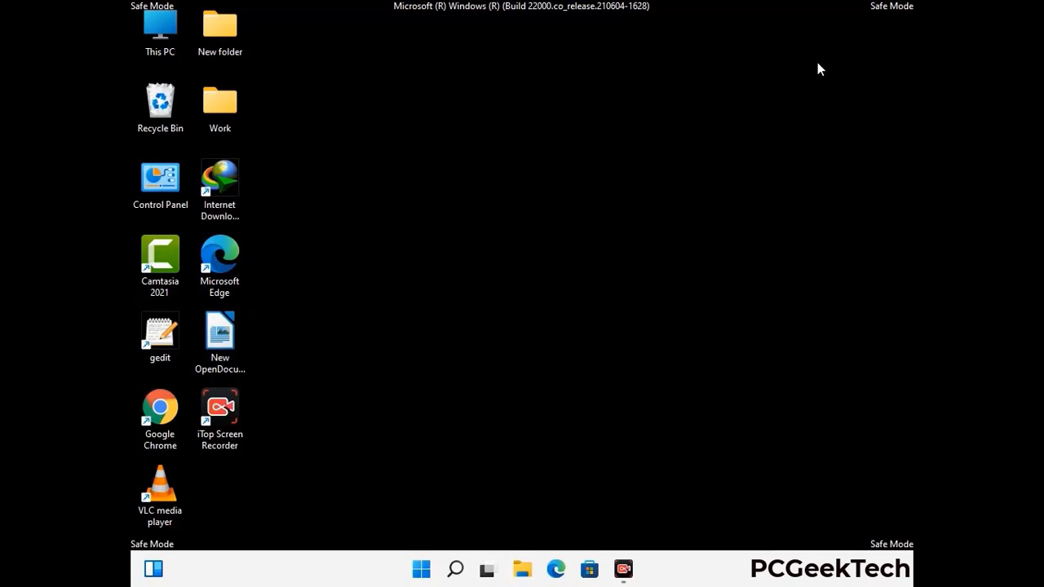
# Open the C:\Windows folder by running %WinDir%
pyautogui.press('super+r')
pyautogui.moveTo(340, 378); pyautogui.dragTo(545, 211)
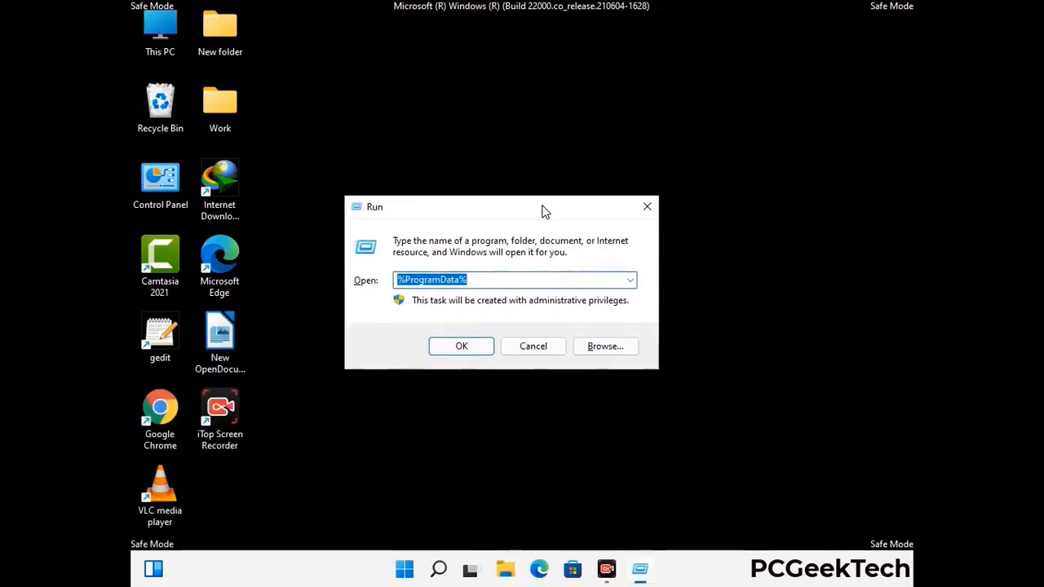
pyautogui.write('%Win')
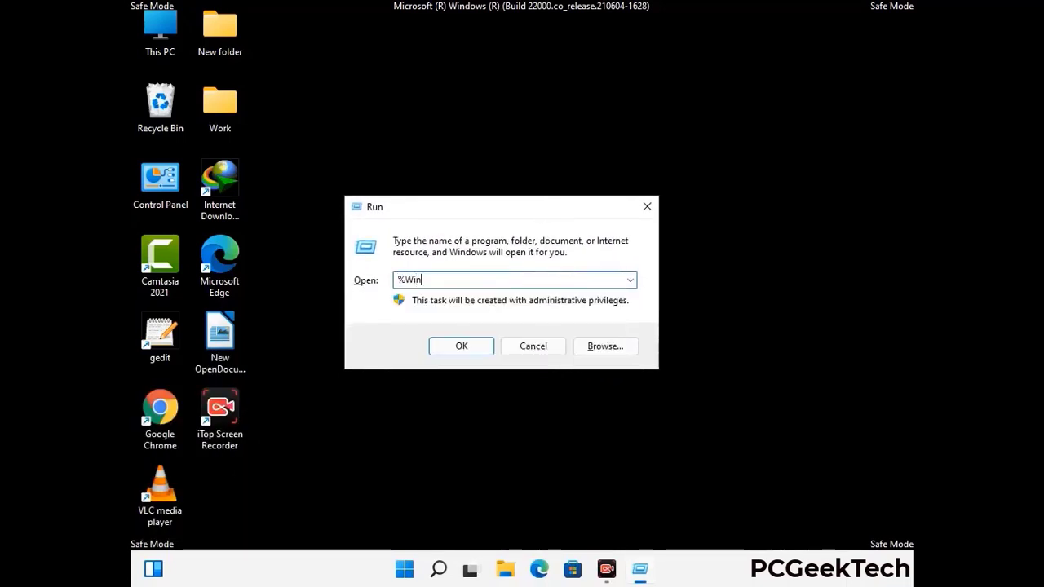
pyautogui.write('Dir%')
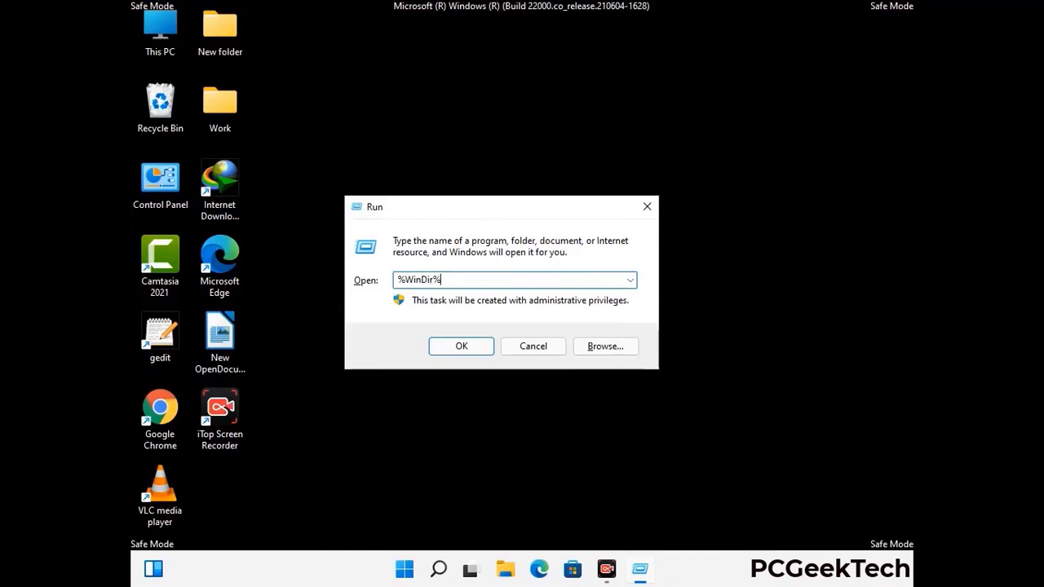
pyautogui.press('Return')
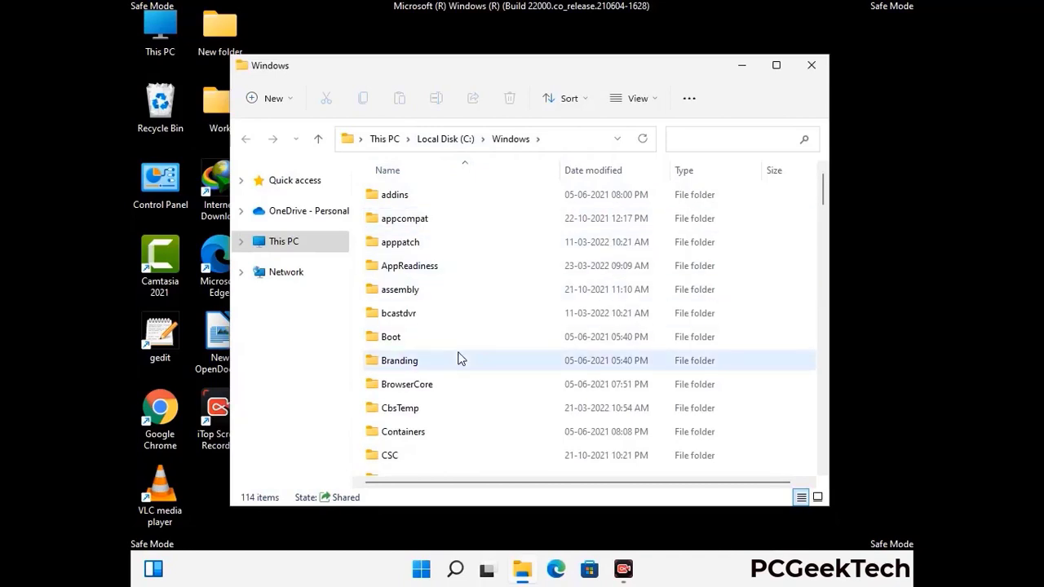
# Scroll through the 114 items in C:\Windows, then close the window
pyautogui.scroll(-1, 459, 358)
pyautogui.scroll(-3, 460, 363)
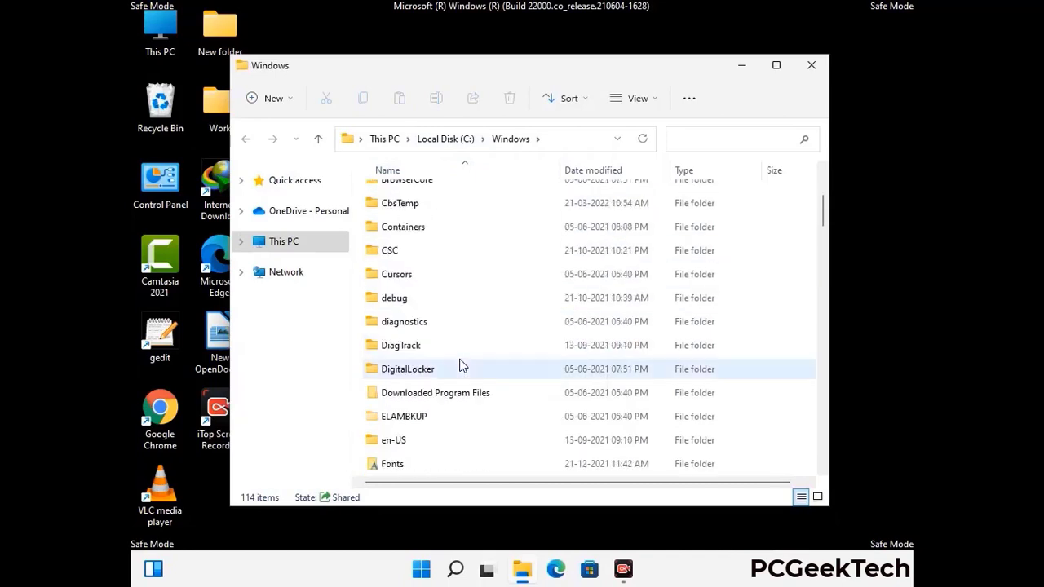
pyautogui.scroll(-5, 460, 368)
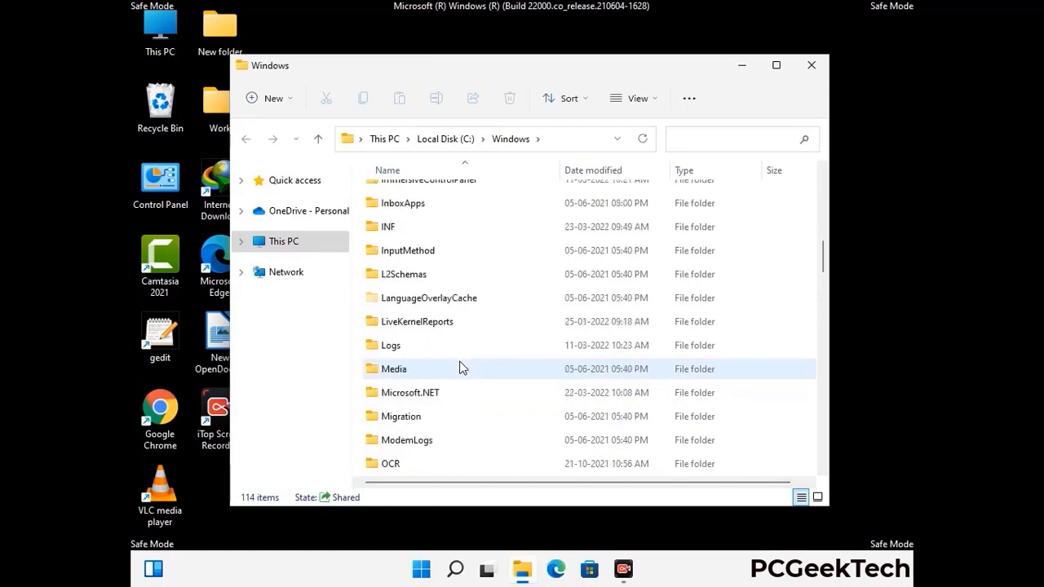
pyautogui.scroll(-1, 459, 369)
pyautogui.scroll(-8, 459, 369)
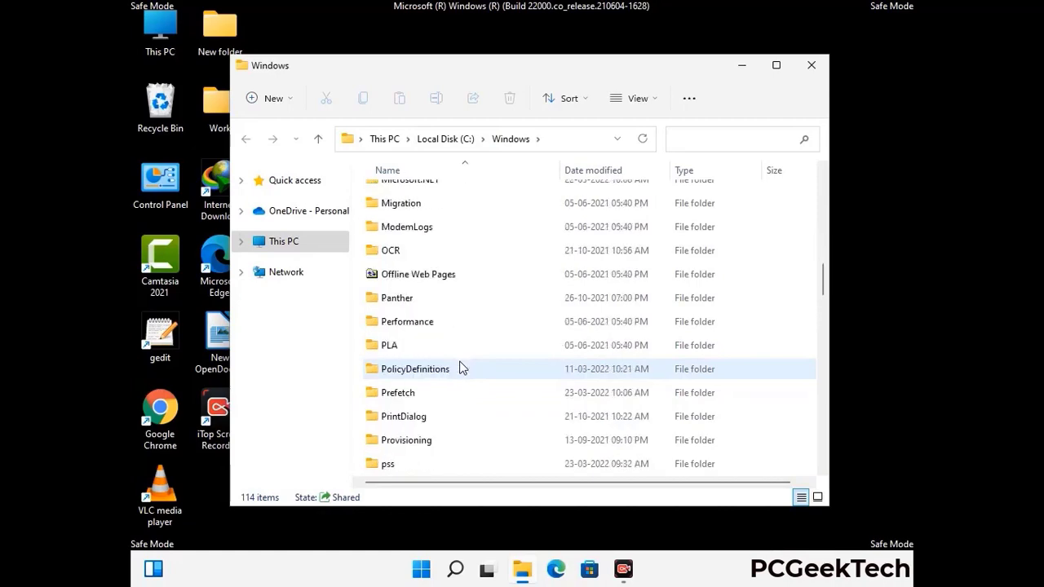
pyautogui.scroll(-6, 460, 369)
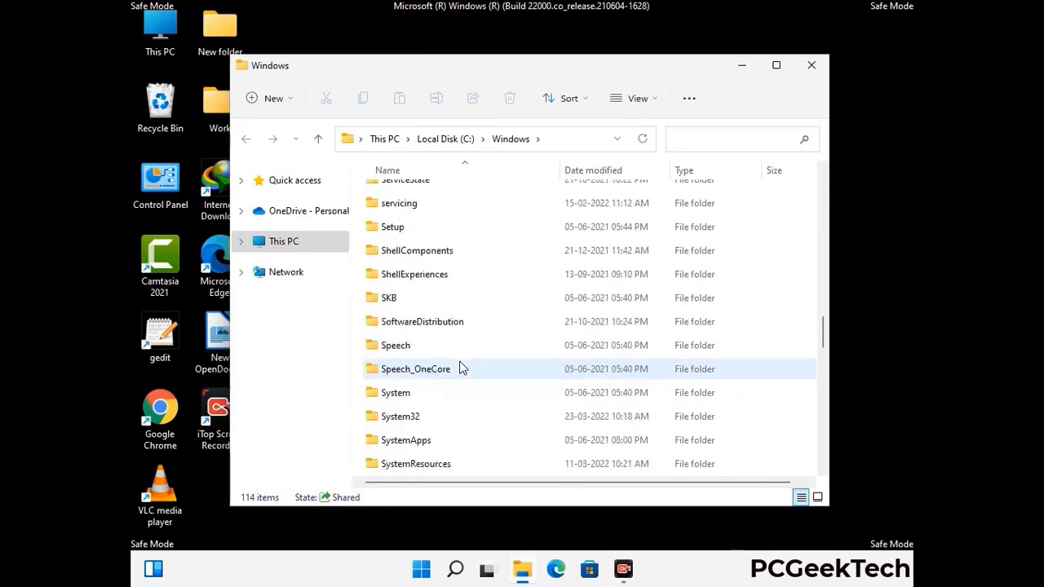
pyautogui.scroll(-2, 460, 369)
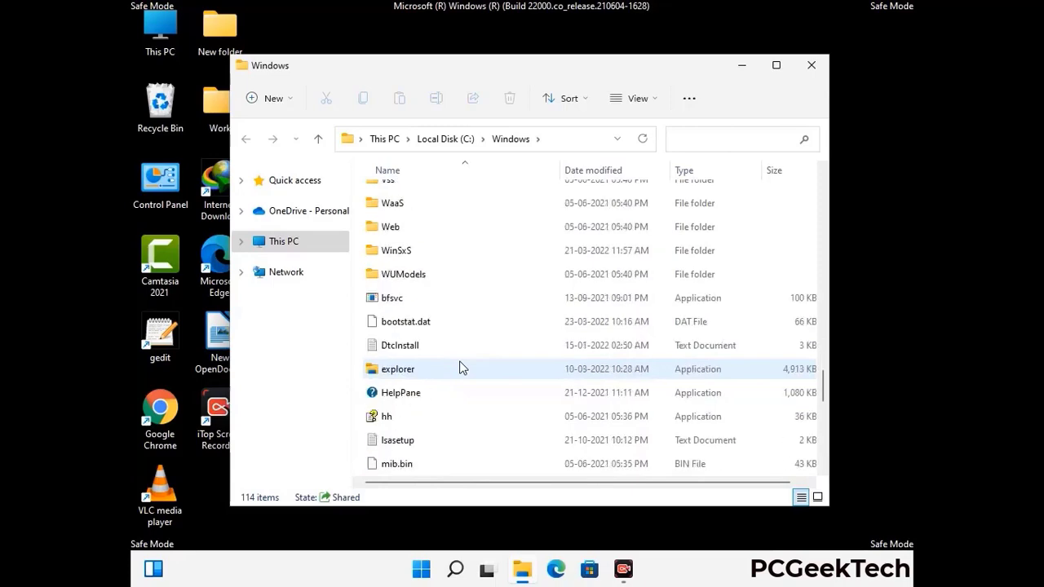
pyautogui.scroll(-8, 459, 368)
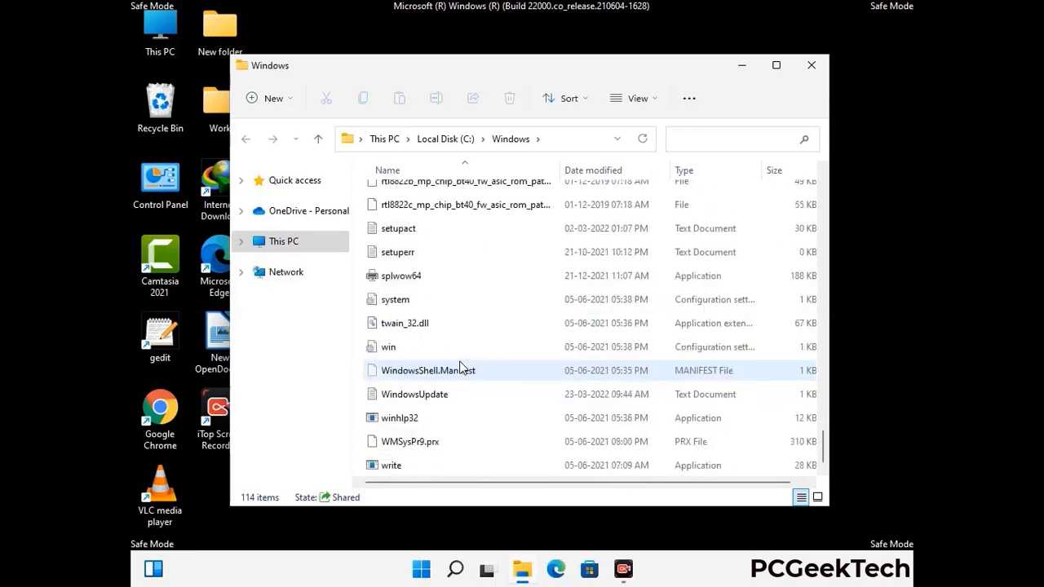
pyautogui.scroll(9, 460, 369)
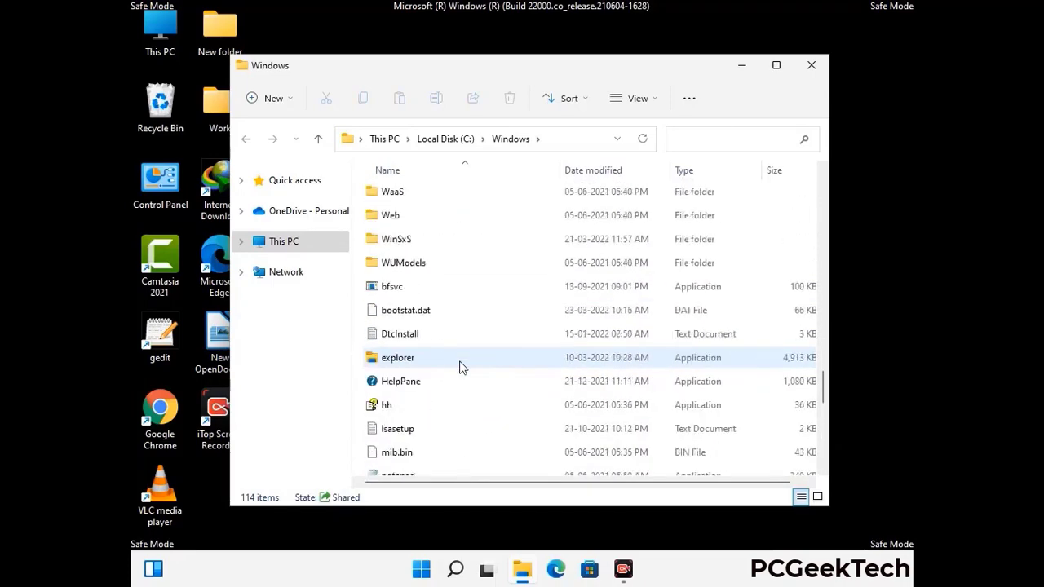
pyautogui.scroll(4, 460, 369)
pyautogui.scroll(3, 460, 367)
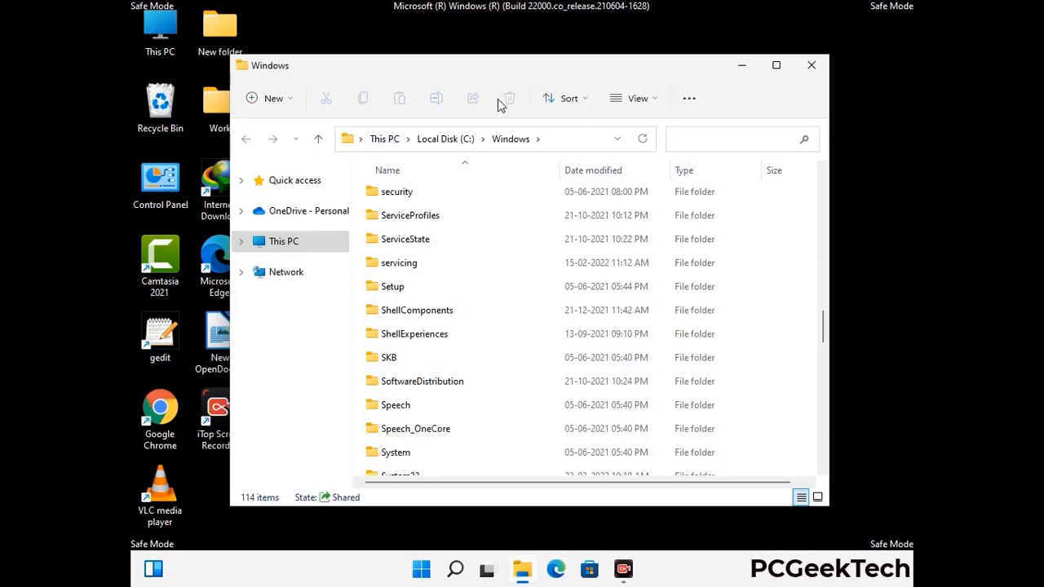
pyautogui.click(817, 63)
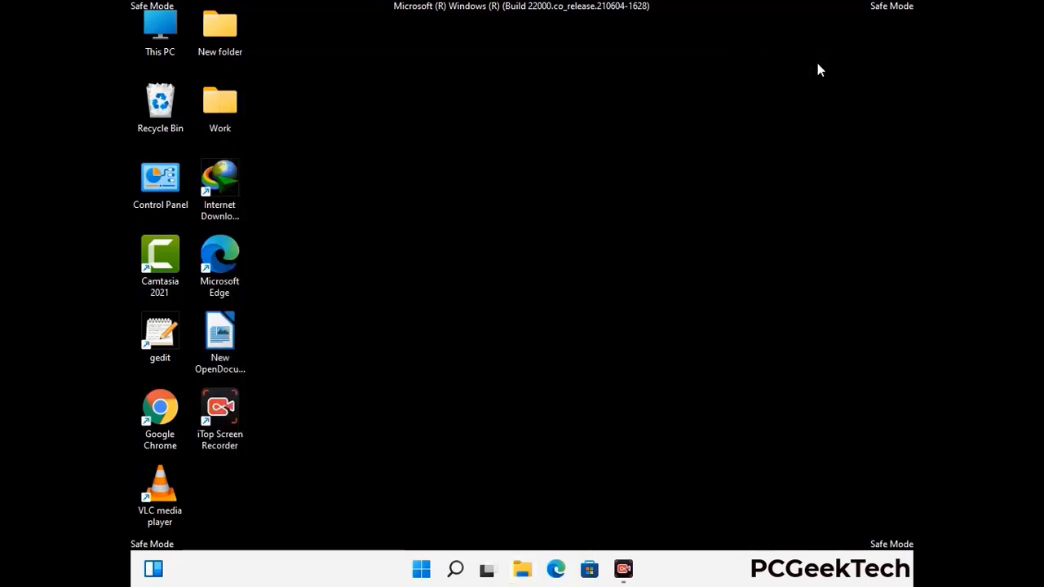
# Run %temp%, select all 100 items in the Temp folder, delete them, and close it
pyautogui.press('super+r')
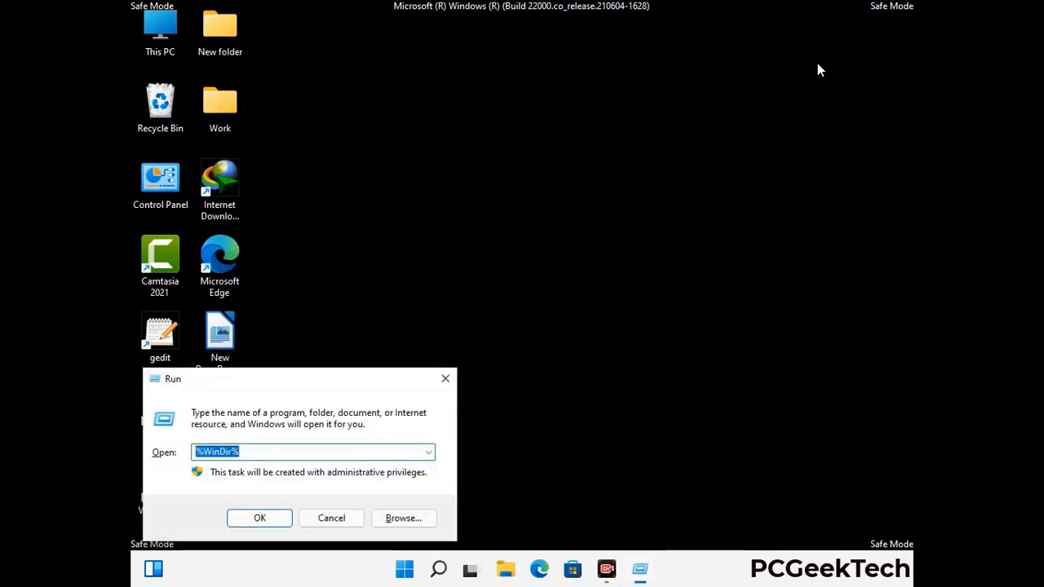
pyautogui.moveTo(345, 384); pyautogui.dragTo(593, 141)
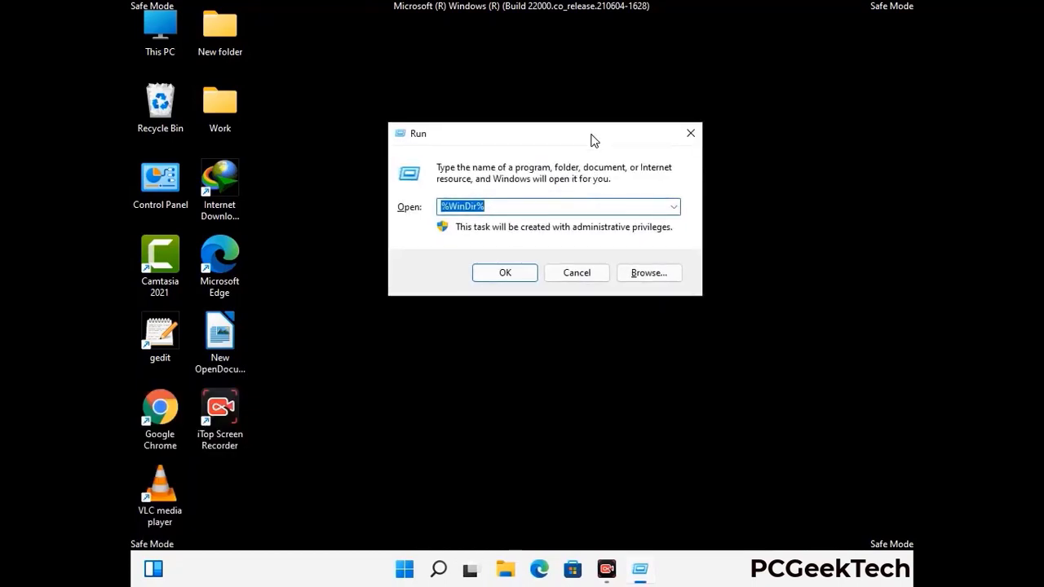
pyautogui.write('%temp')
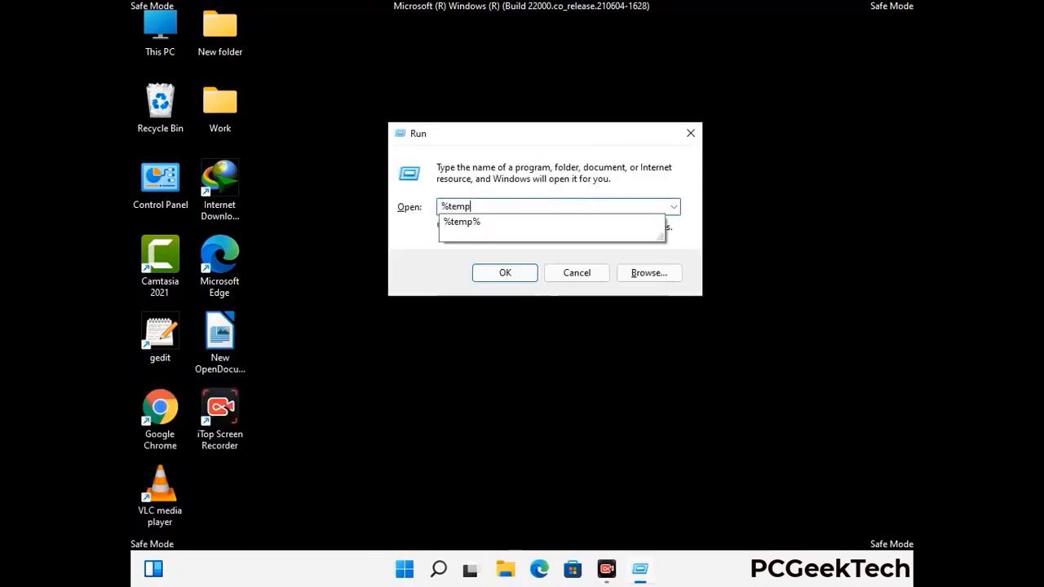
pyautogui.write('%')
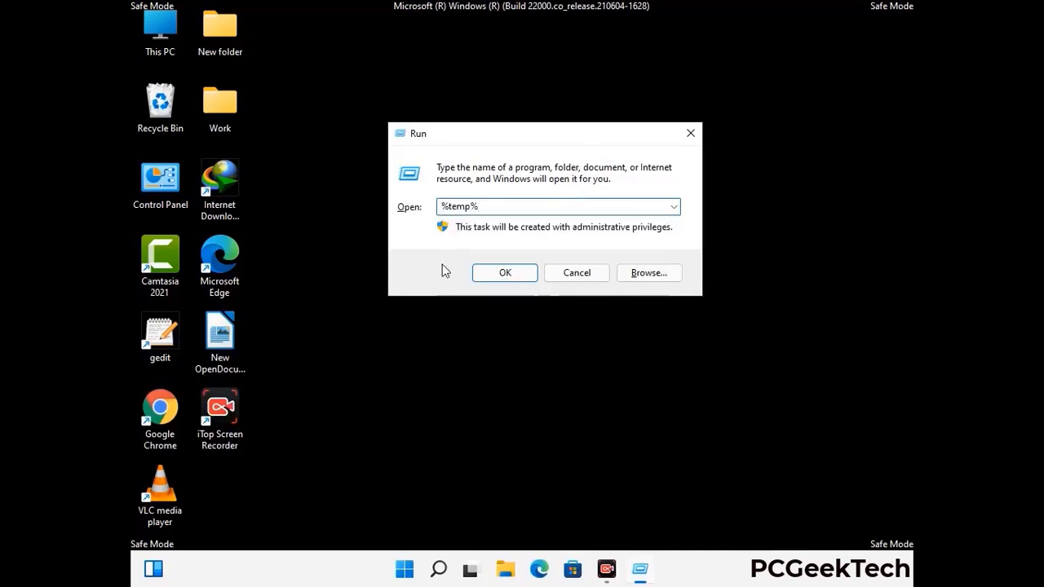
pyautogui.click(522, 272)
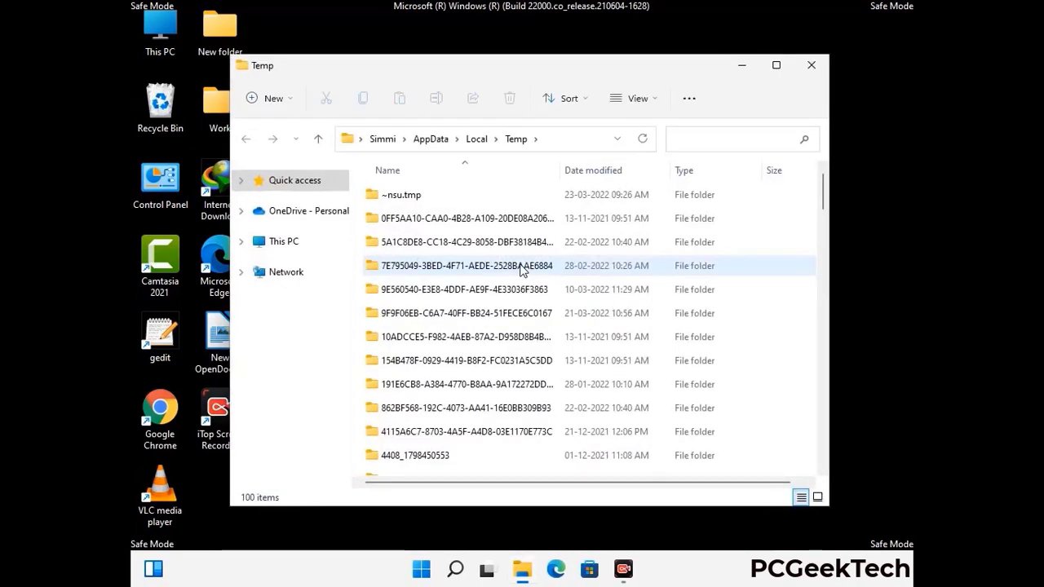
pyautogui.click(473, 315)
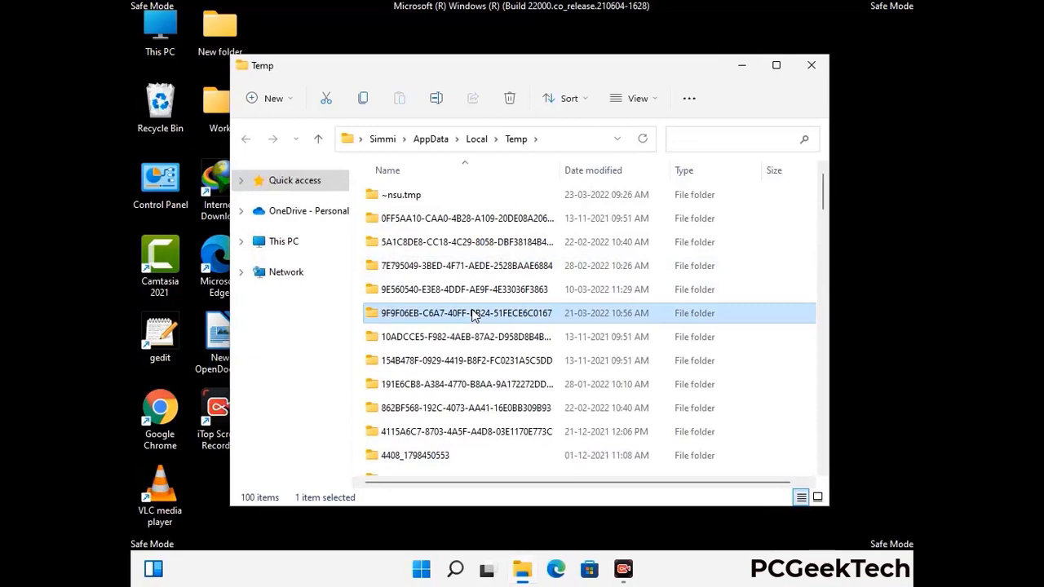
pyautogui.hotkey('ctrl', 'a')
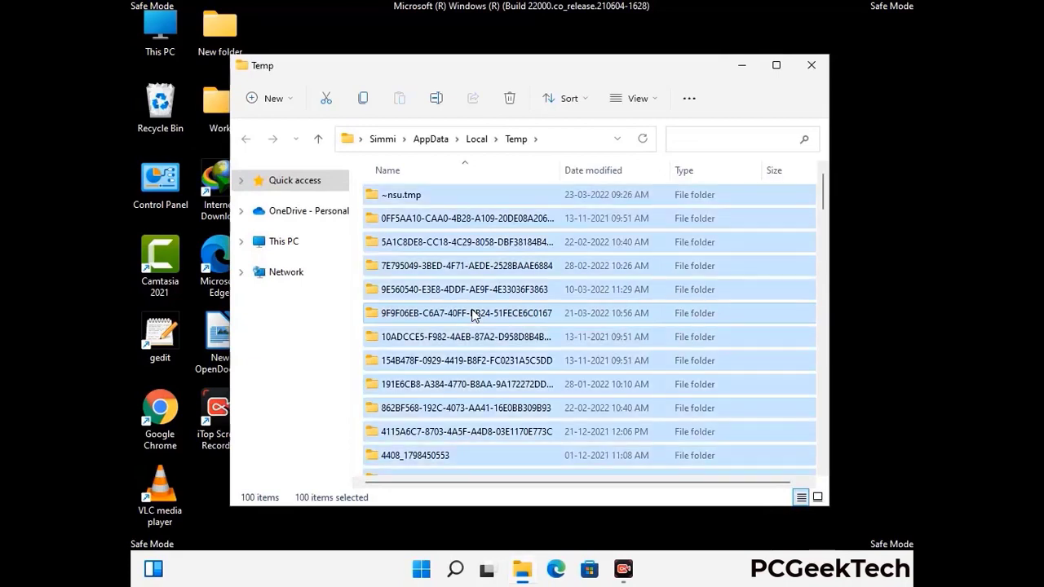
pyautogui.click(512, 99)
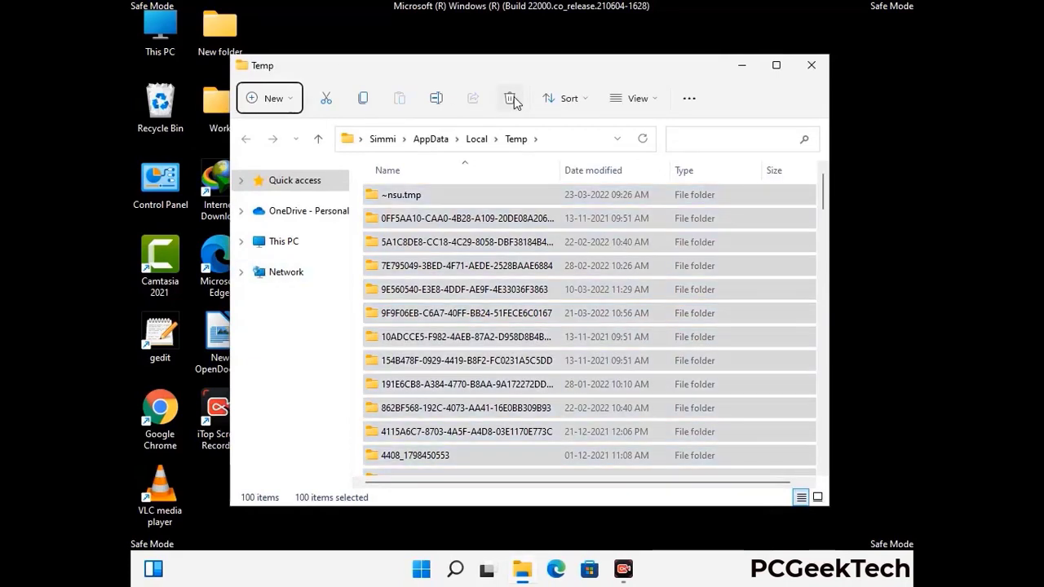
pyautogui.click(811, 64)
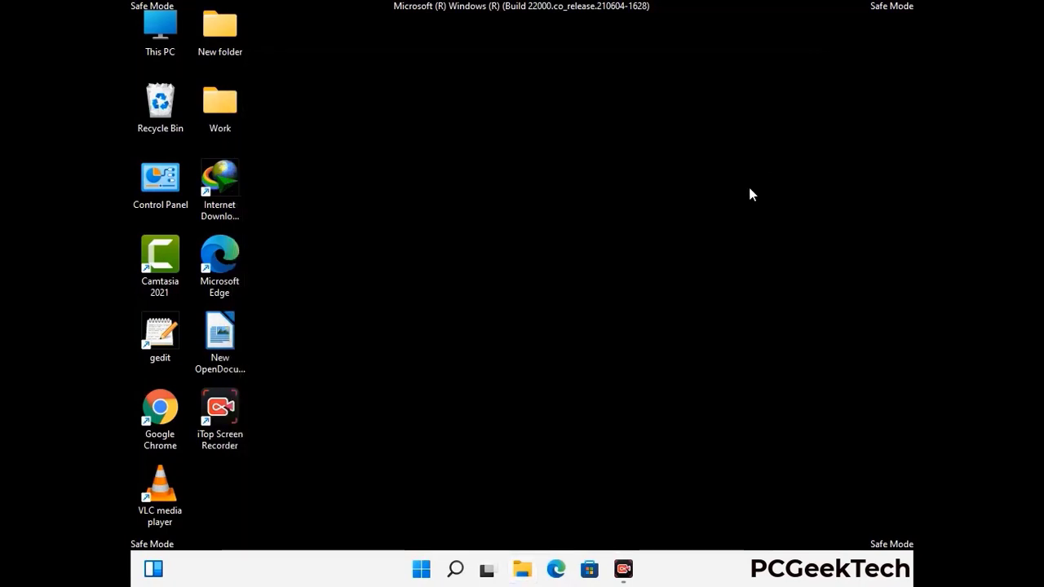
# Run temp to open C:\Windows\Temp, delete all six items, and close the window
pyautogui.press('super+r')
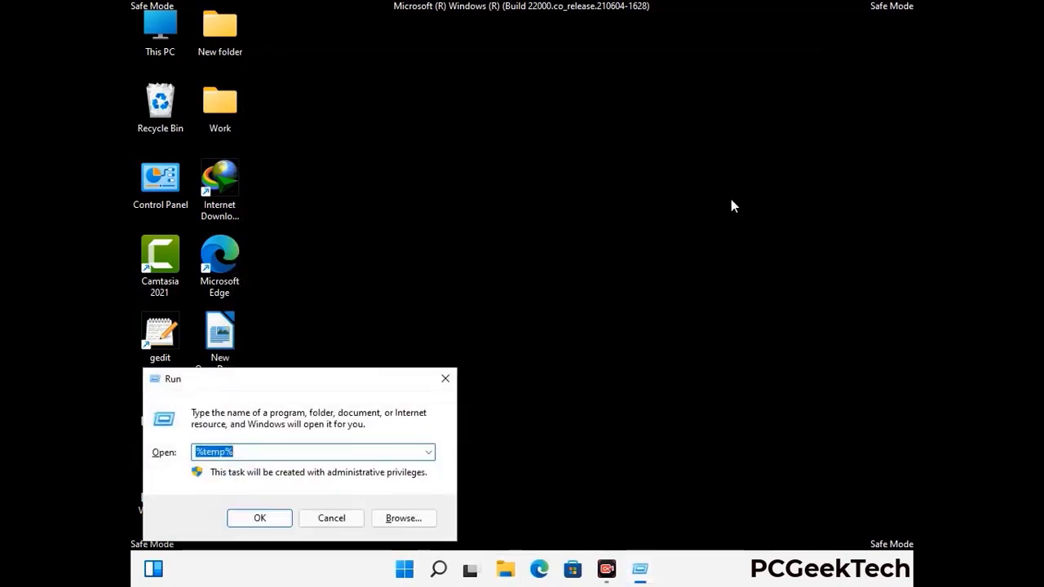
pyautogui.moveTo(362, 376); pyautogui.dragTo(596, 152)
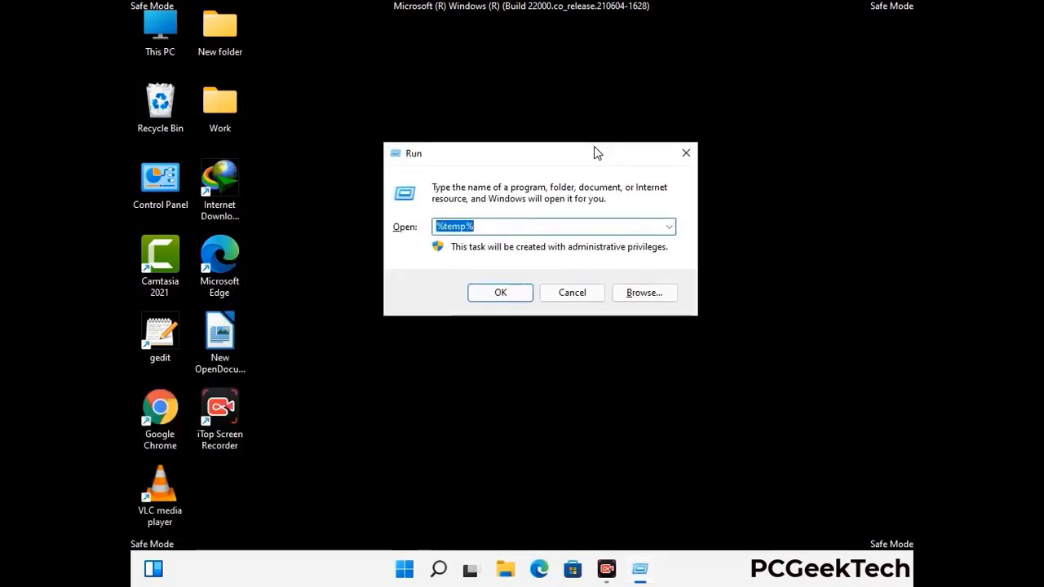
pyautogui.write('temp')
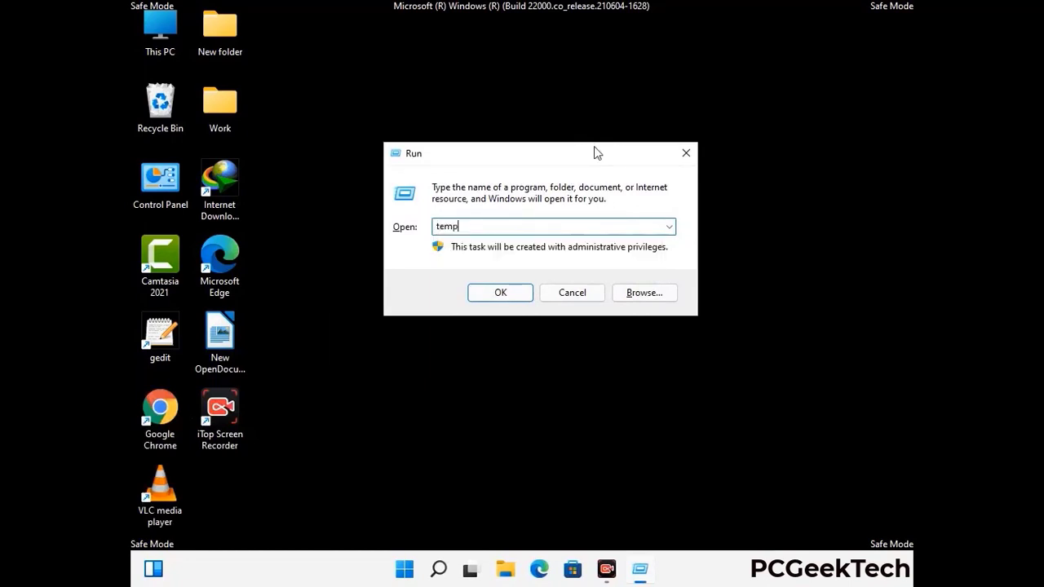
pyautogui.press('Return')
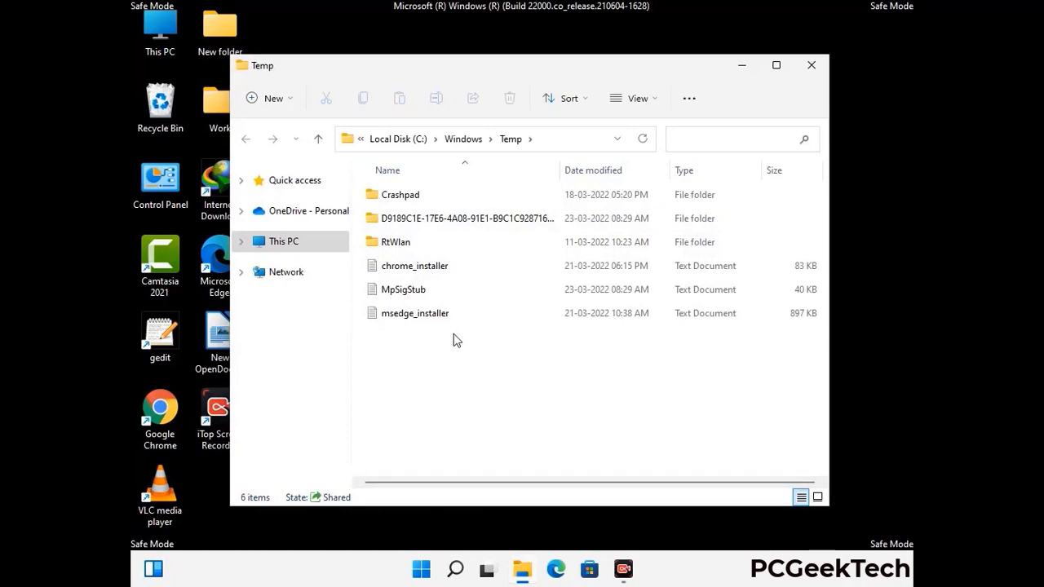
pyautogui.hotkey('ctrl', 'a')
pyautogui.click(510, 99)
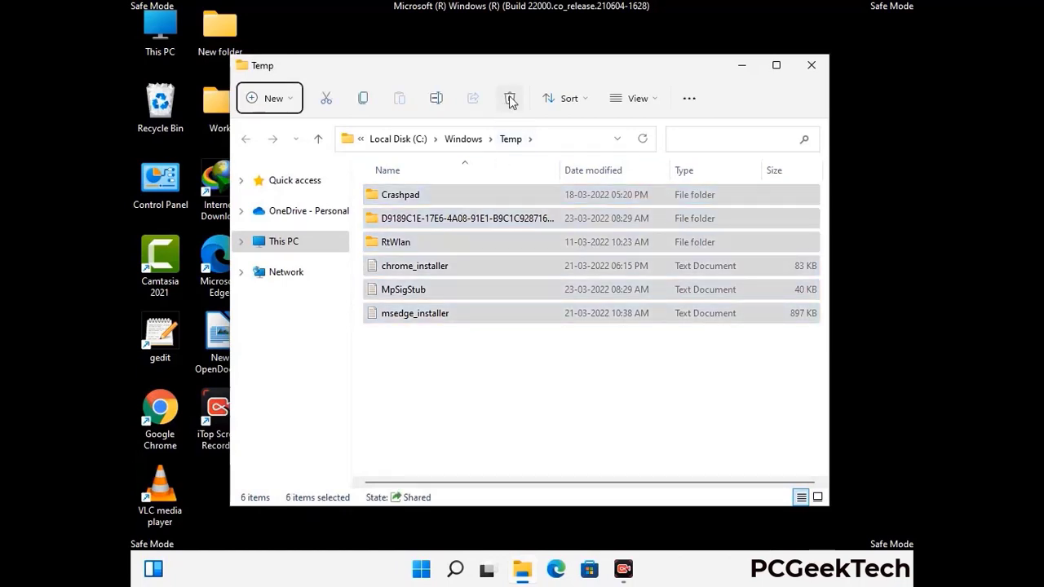
pyautogui.click(812, 66)
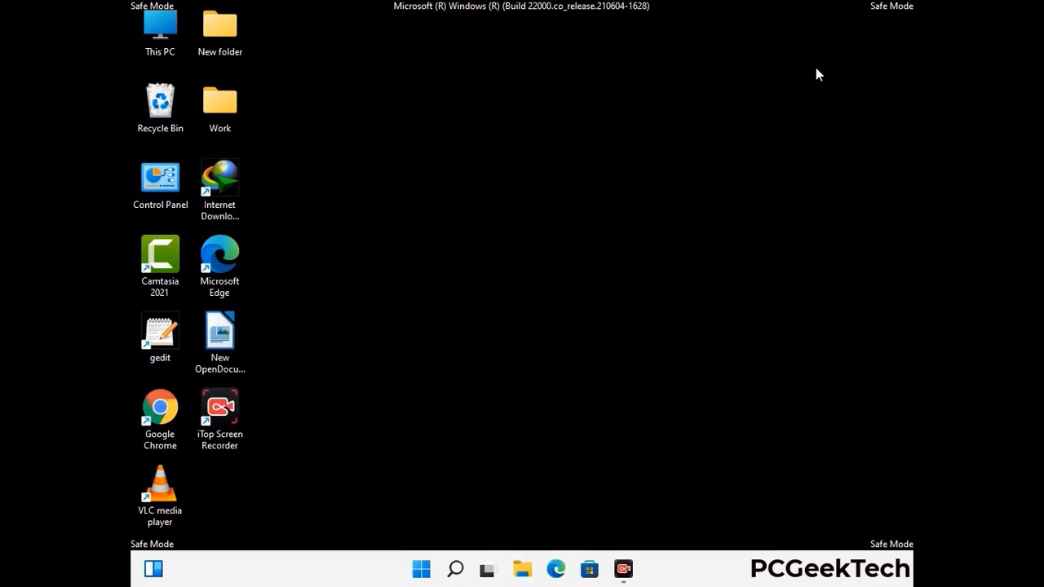
# Launch Registry Editor from the Run box with regedit
pyautogui.press('super+r')
pyautogui.moveTo(319, 380); pyautogui.dragTo(544, 130)
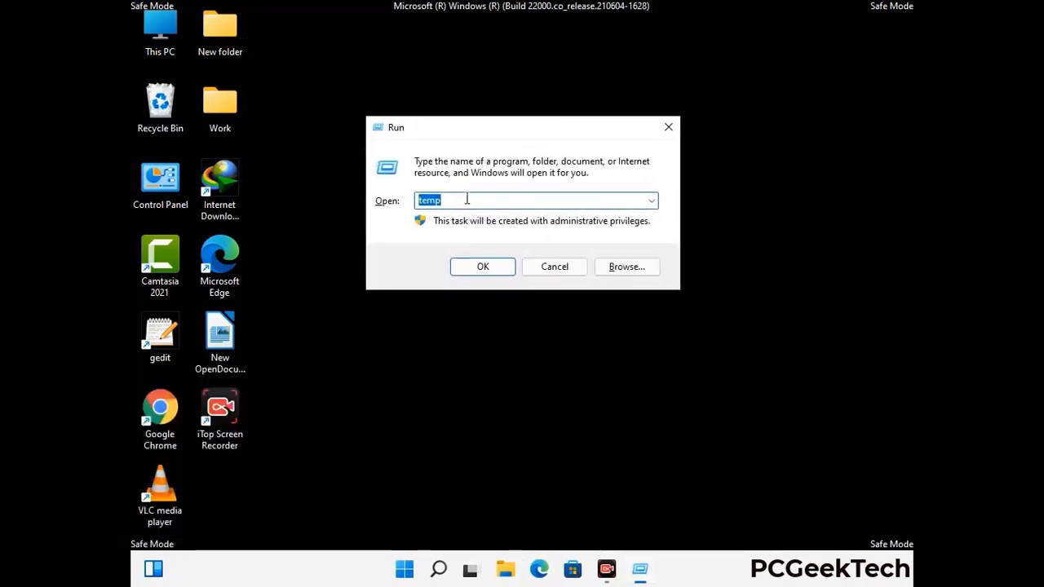
pyautogui.write('regedit')
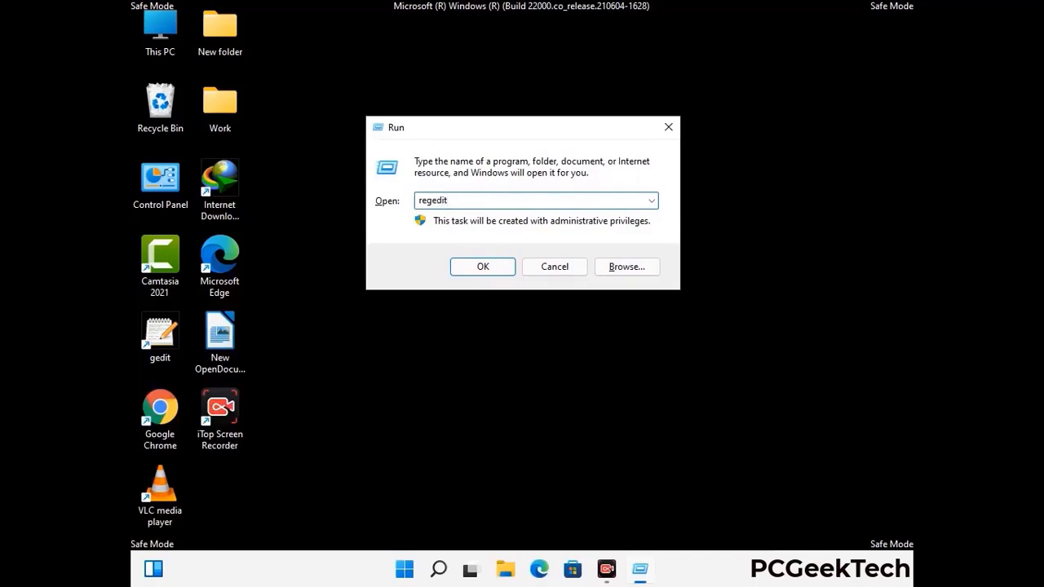
pyautogui.press('Return')
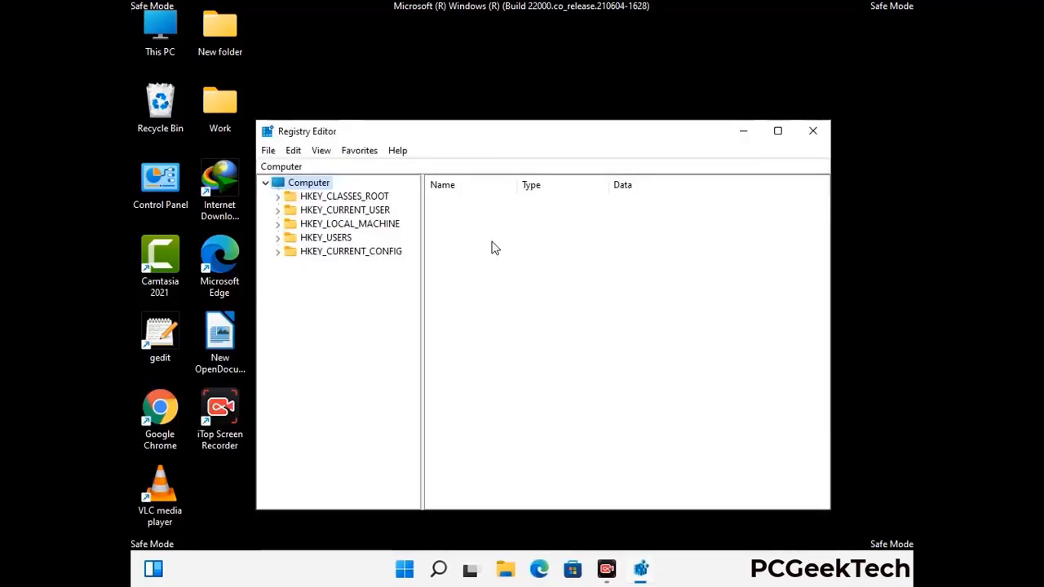
# Expand HKEY_CURRENT_USER, then Software, then Microsoft in the registry tree
pyautogui.click(349, 224)
pyautogui.click(277, 210)
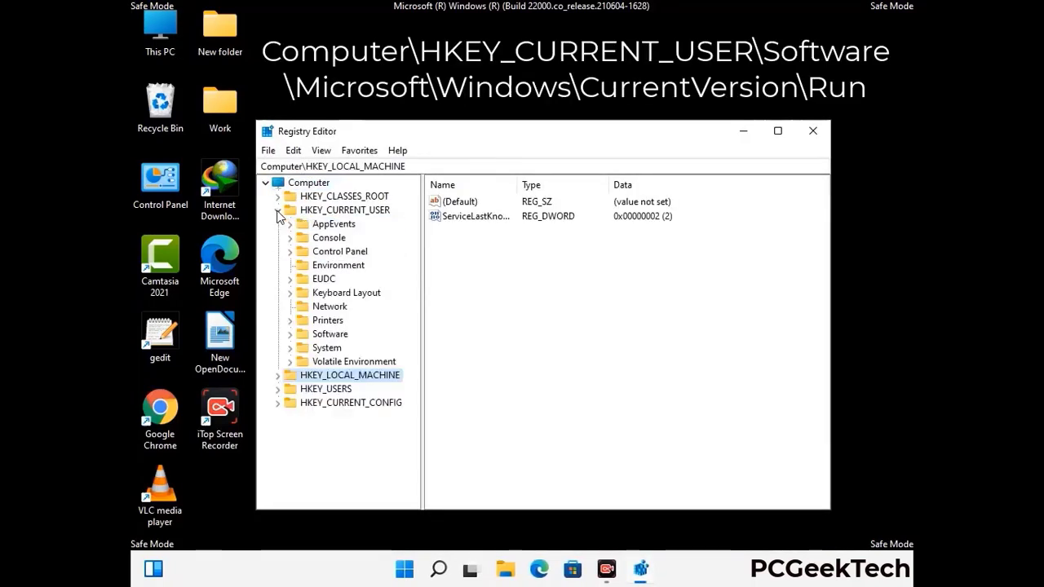
pyautogui.click(326, 336)
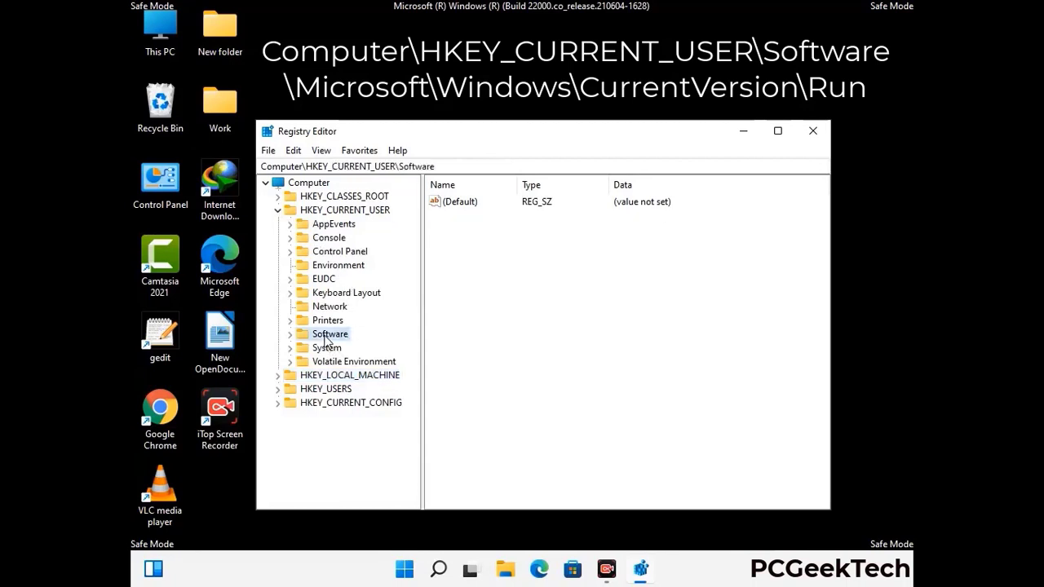
pyautogui.click(290, 336)
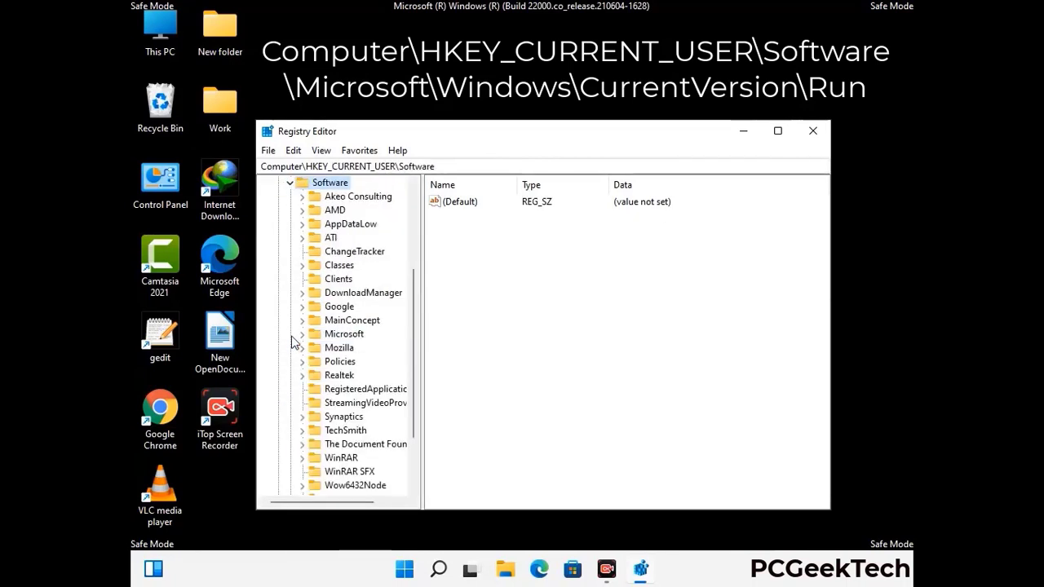
pyautogui.doubleClick(341, 335)
# Expand Microsoft\Windows and open CurrentVersion so the Run subkey is listed
pyautogui.scroll(-2, 378, 357)
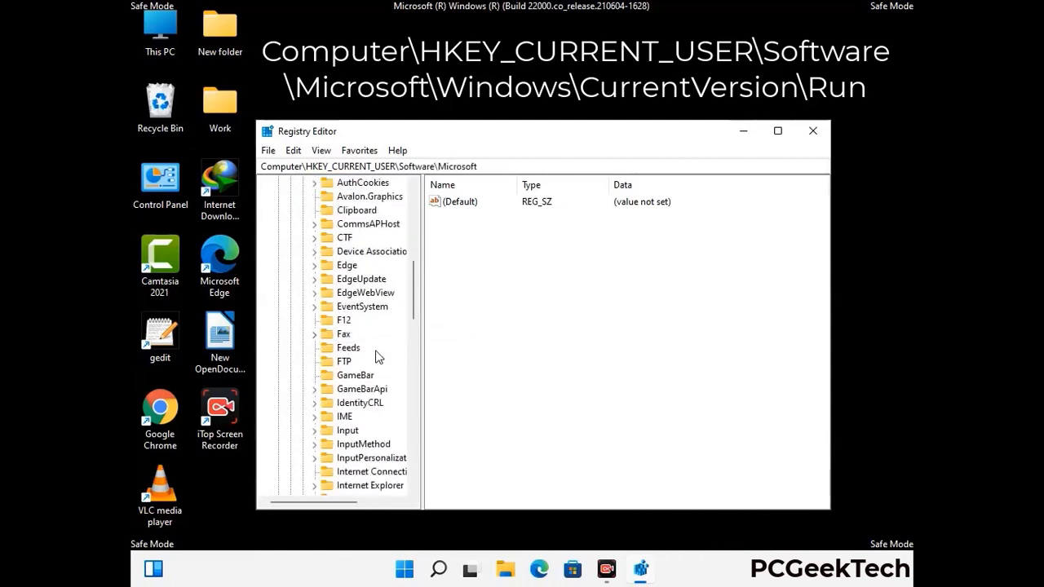
pyautogui.scroll(-3, 378, 356)
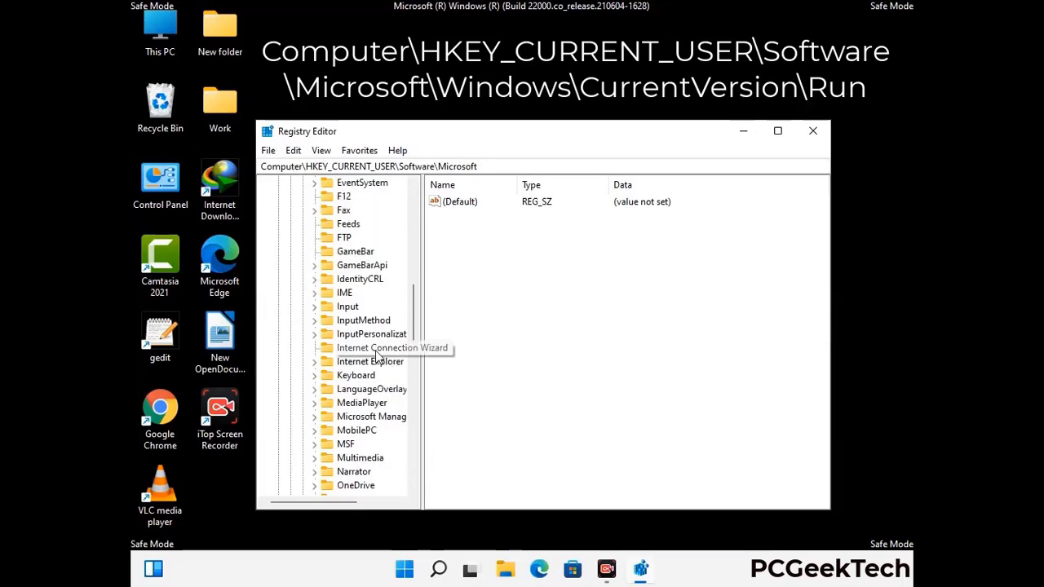
pyautogui.scroll(-2, 377, 356)
pyautogui.scroll(-7, 378, 356)
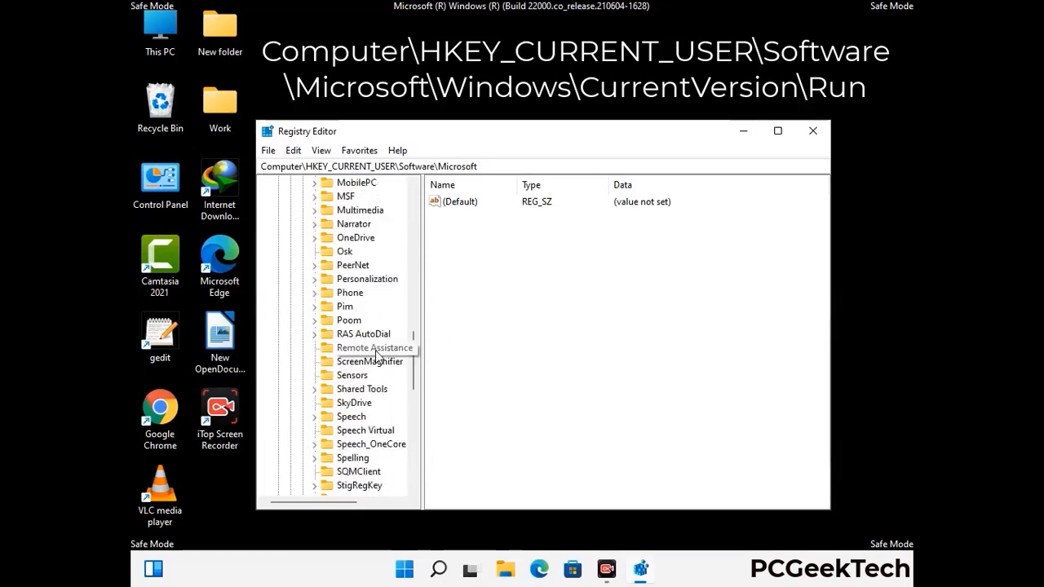
pyautogui.scroll(-2, 378, 356)
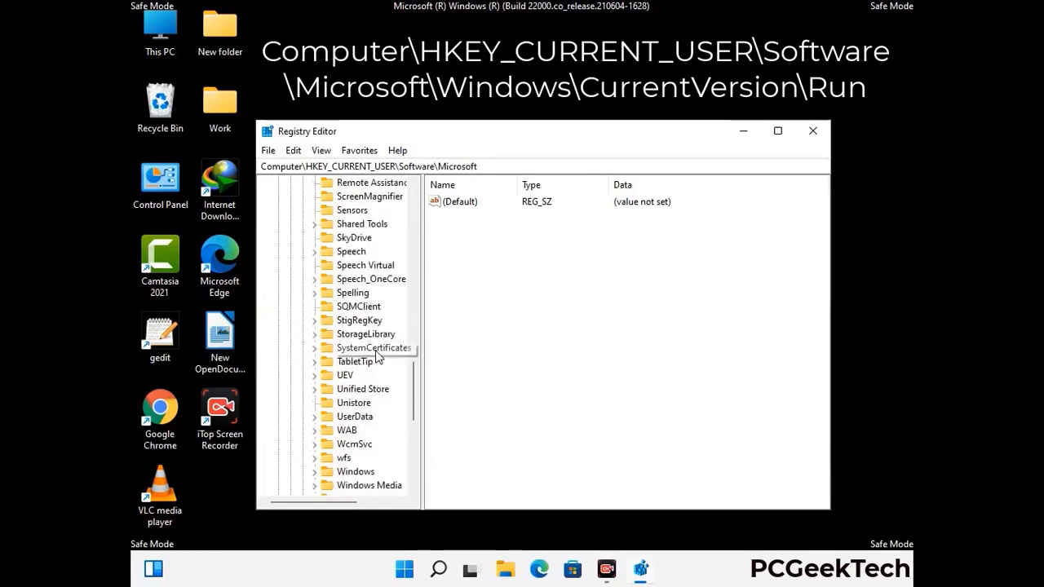
pyautogui.scroll(-1, 377, 357)
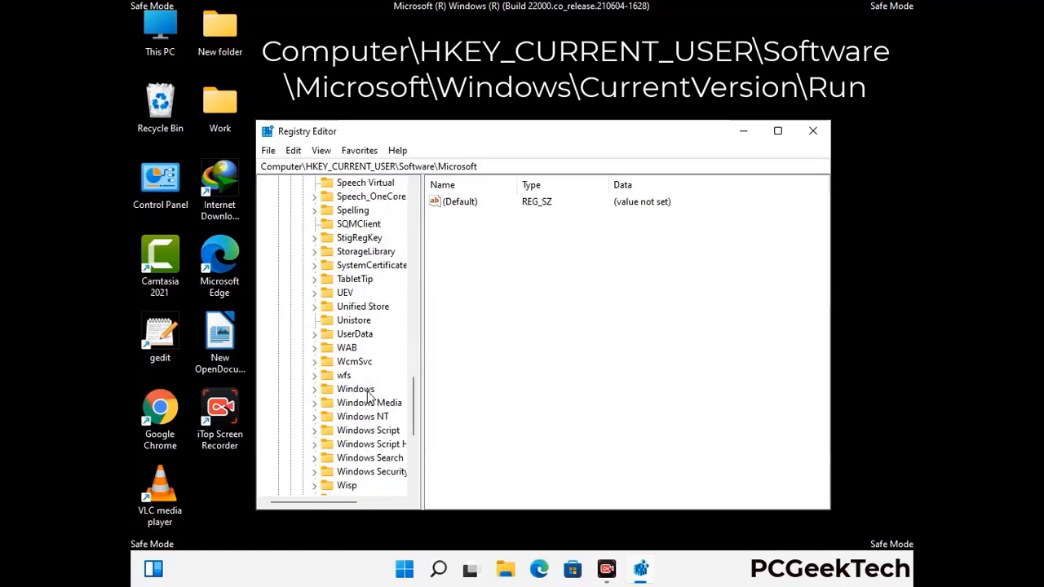
pyautogui.doubleClick(372, 390)
pyautogui.scroll(-1, 379, 382)
pyautogui.doubleClick(378, 377)
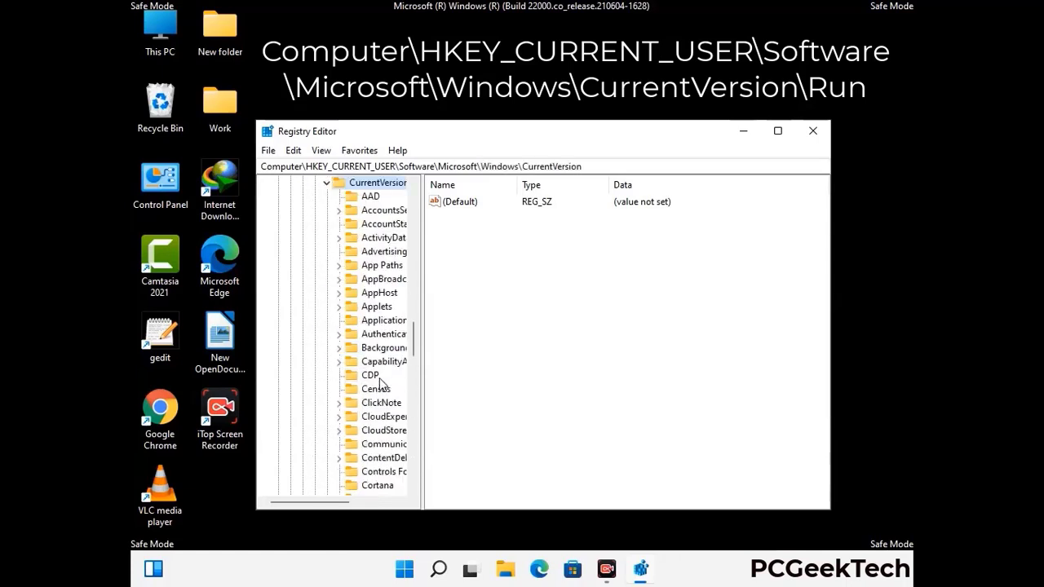
pyautogui.scroll(-5, 373, 359)
pyautogui.scroll(-3, 373, 356)
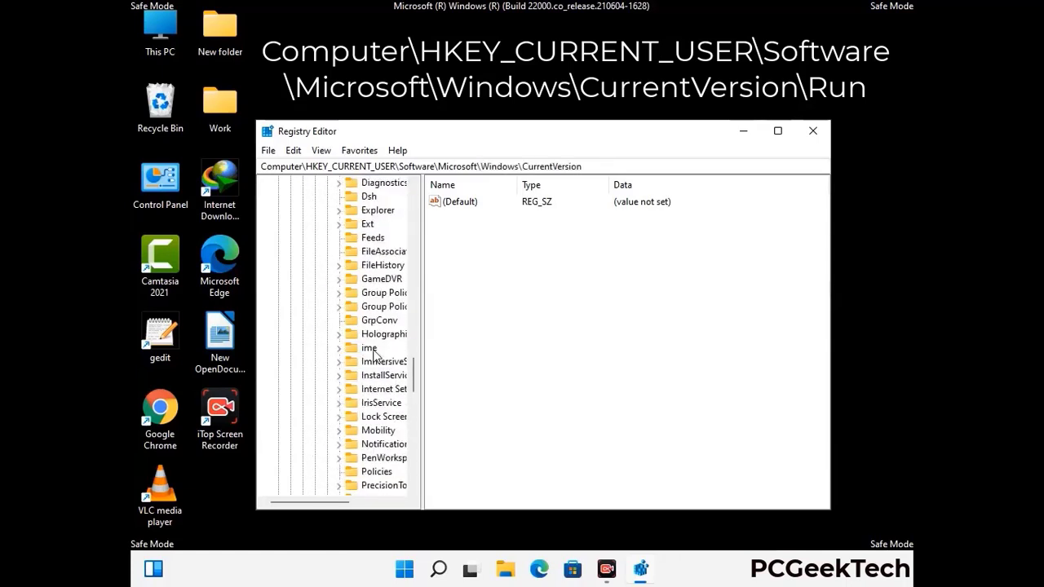
pyautogui.scroll(-4, 373, 357)
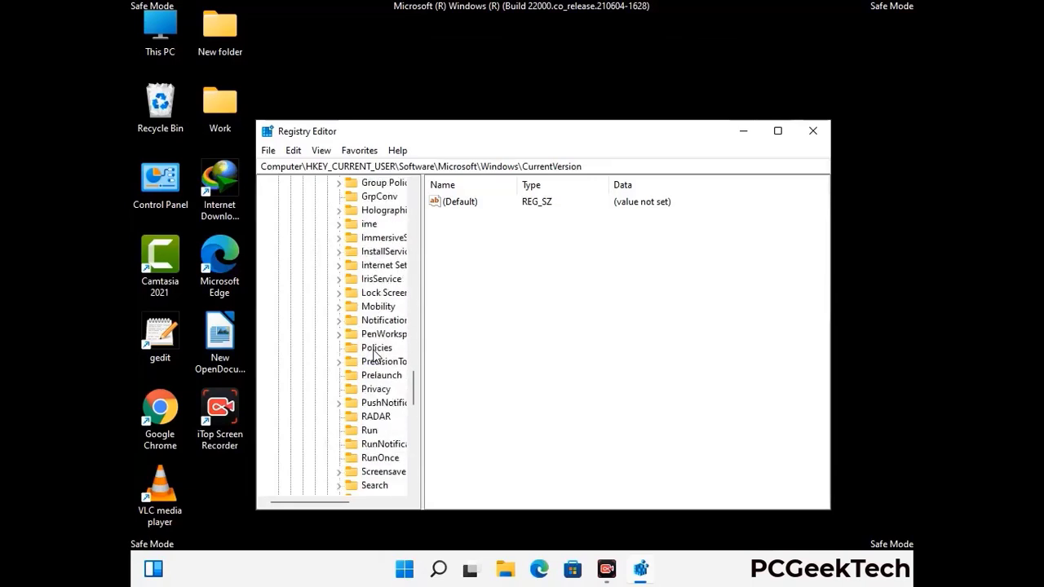
# Delete the ScreenRec value from the Run key, leaving IDMan, MicrosoftEdgeAutoLaunch and OneDrive
pyautogui.click(371, 390)
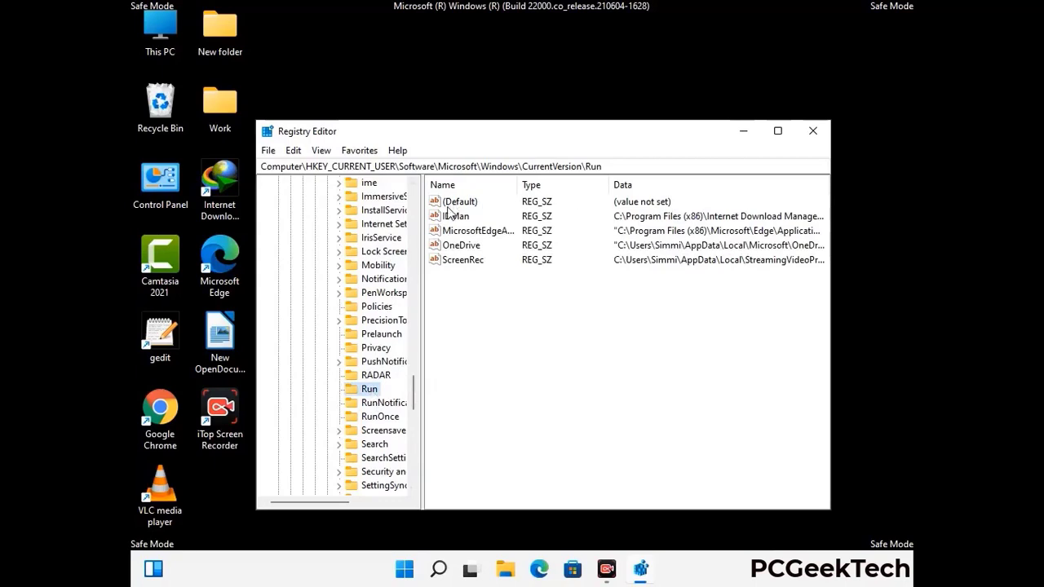
pyautogui.click(462, 266)
pyautogui.click(529, 266)
pyautogui.click(471, 264)
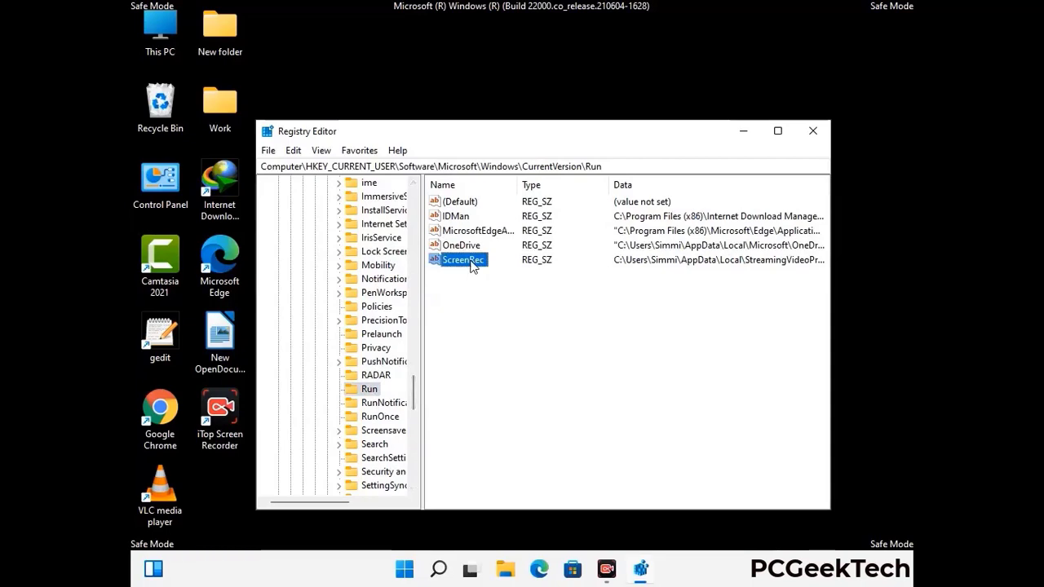
pyautogui.rightClick(470, 262)
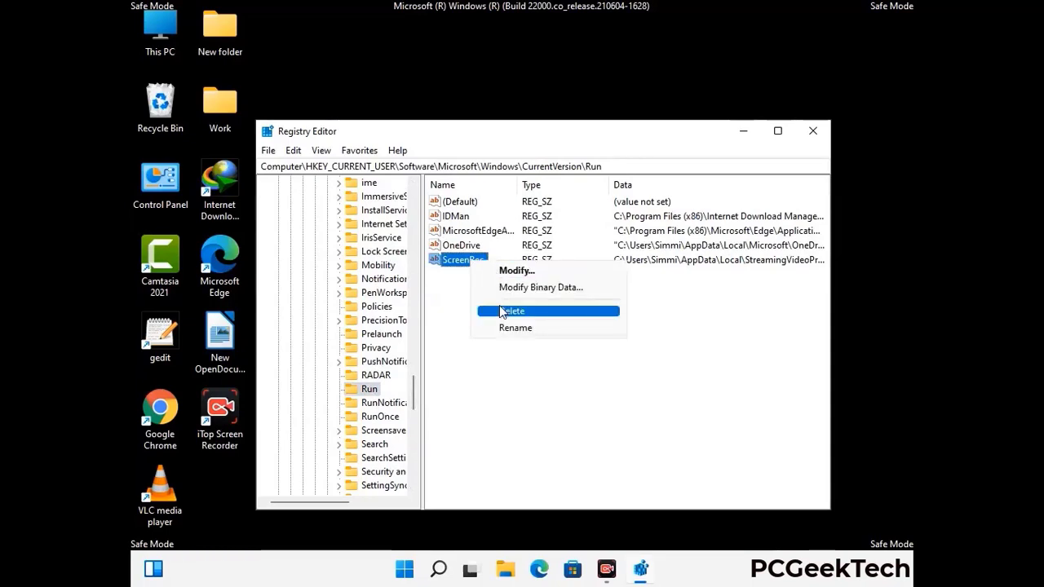
pyautogui.click(502, 311)
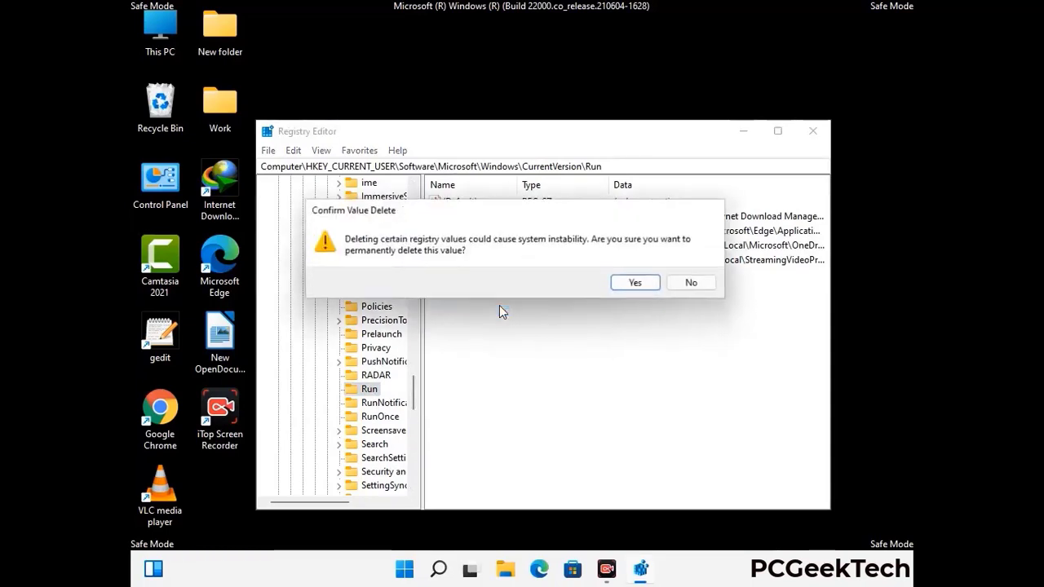
pyautogui.click(637, 283)
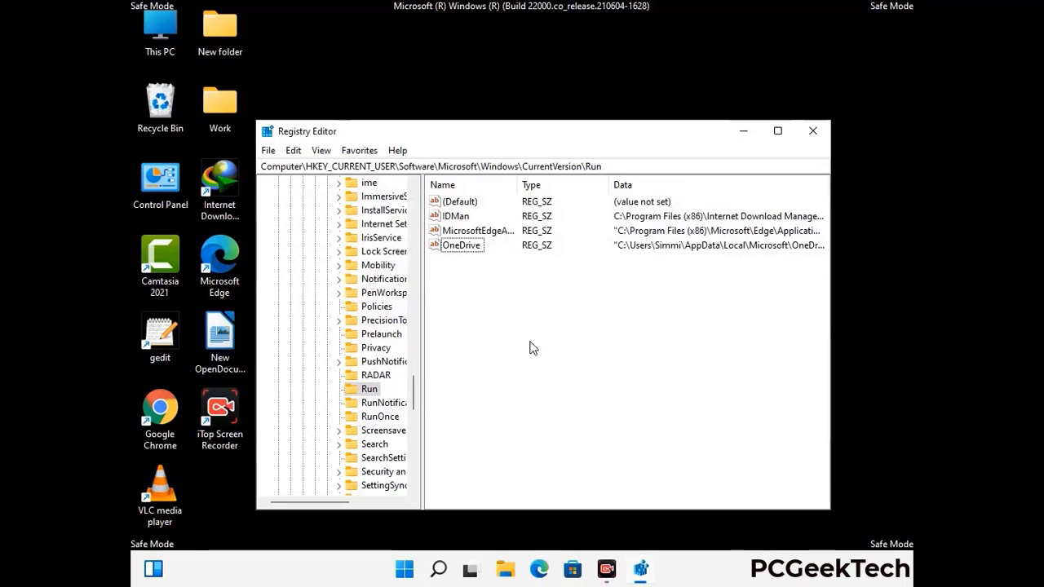
# Search the registry for 'Virus Nam', cancel the search, and close Registry Editor
pyautogui.hotkey('ctrl', 'f')
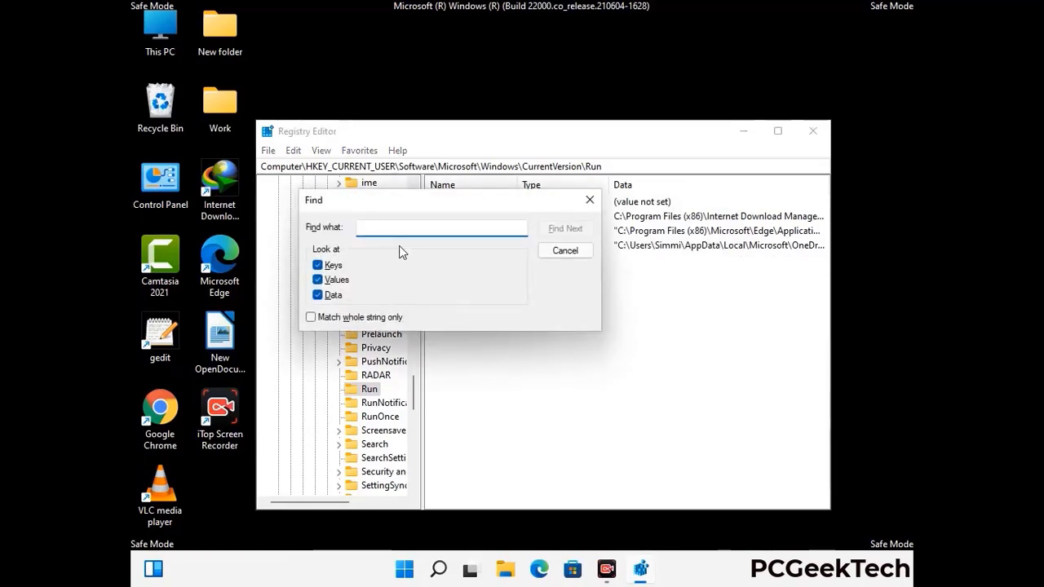
pyautogui.write('Virus Name')
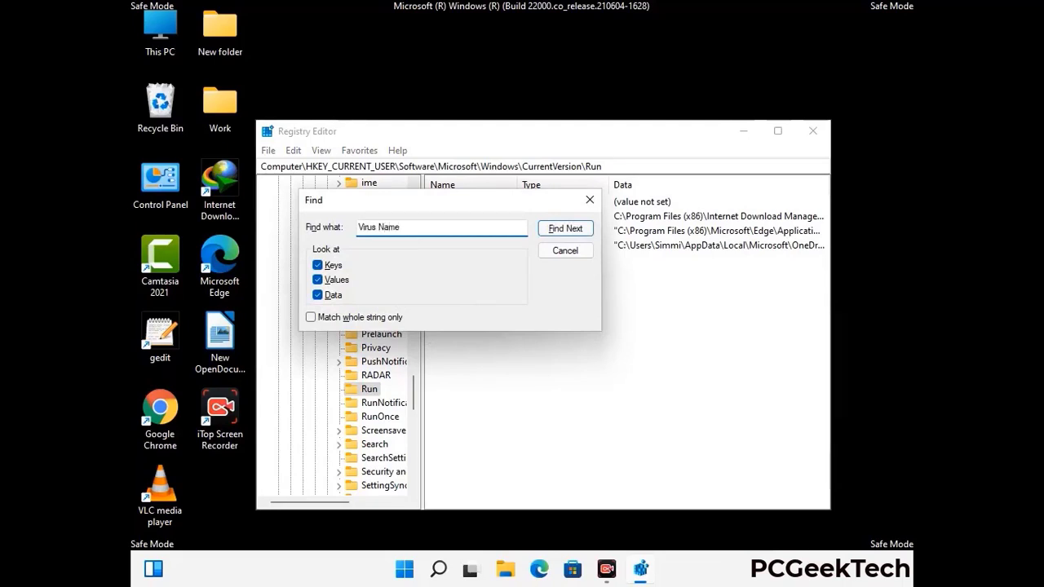
pyautogui.click(552, 232)
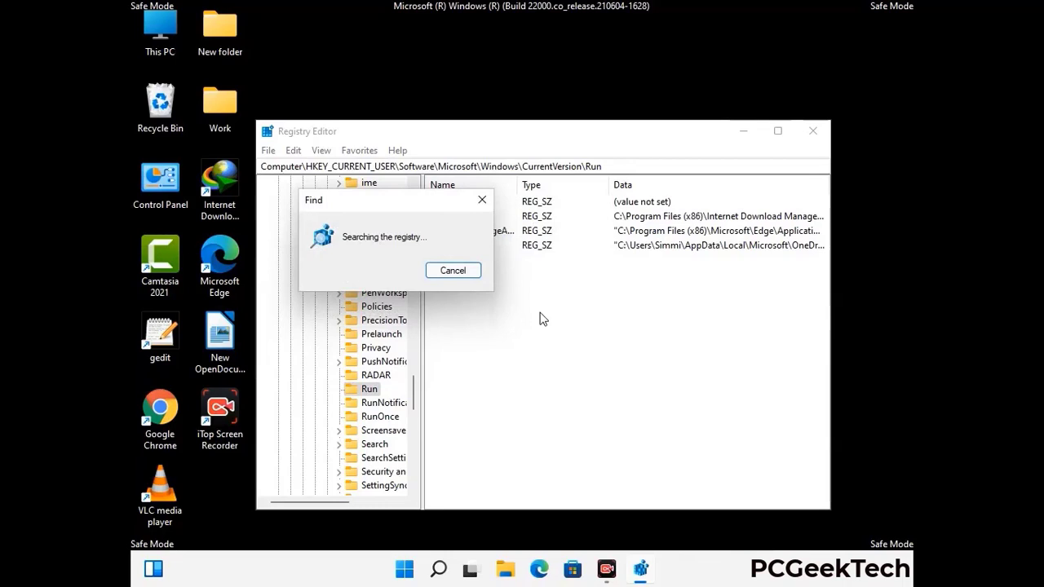
pyautogui.click(482, 201)
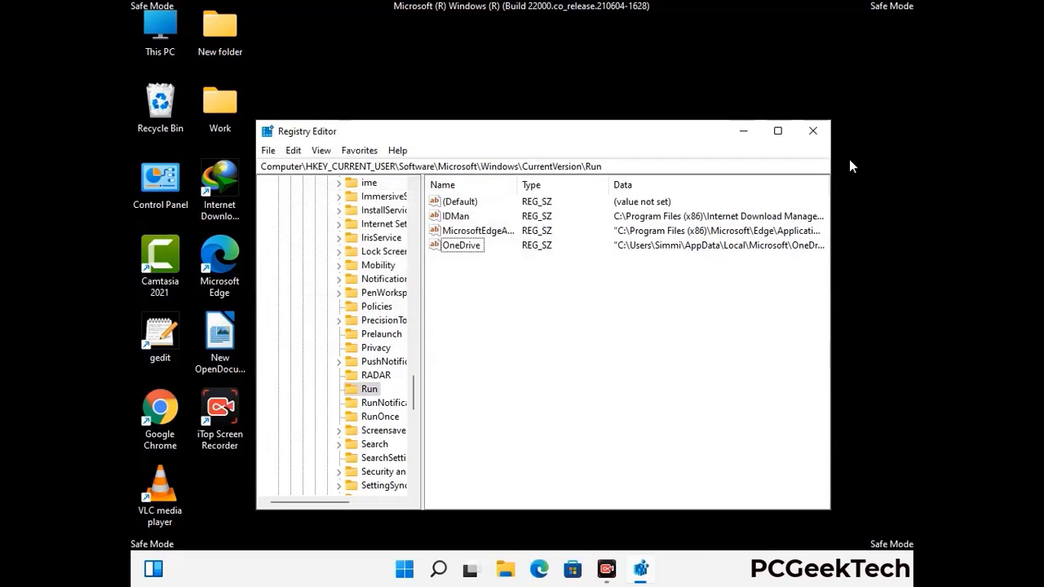
pyautogui.click(813, 131)
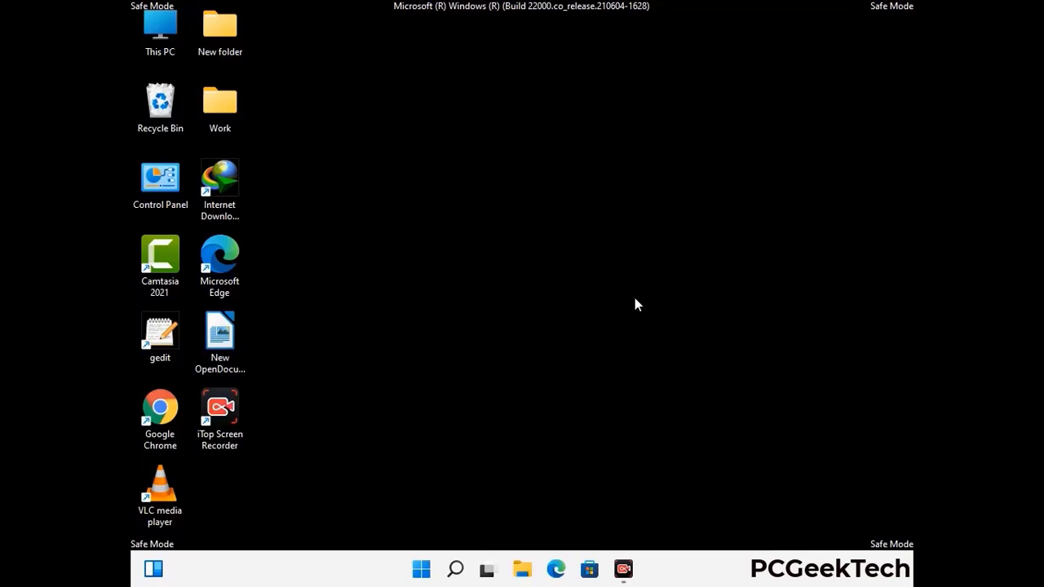
# Run msconfig and uncheck Safe boot on the Boot tab of System Configuration
pyautogui.press('super+r')
pyautogui.moveTo(303, 380); pyautogui.dragTo(534, 158)
pyautogui.write('ms')
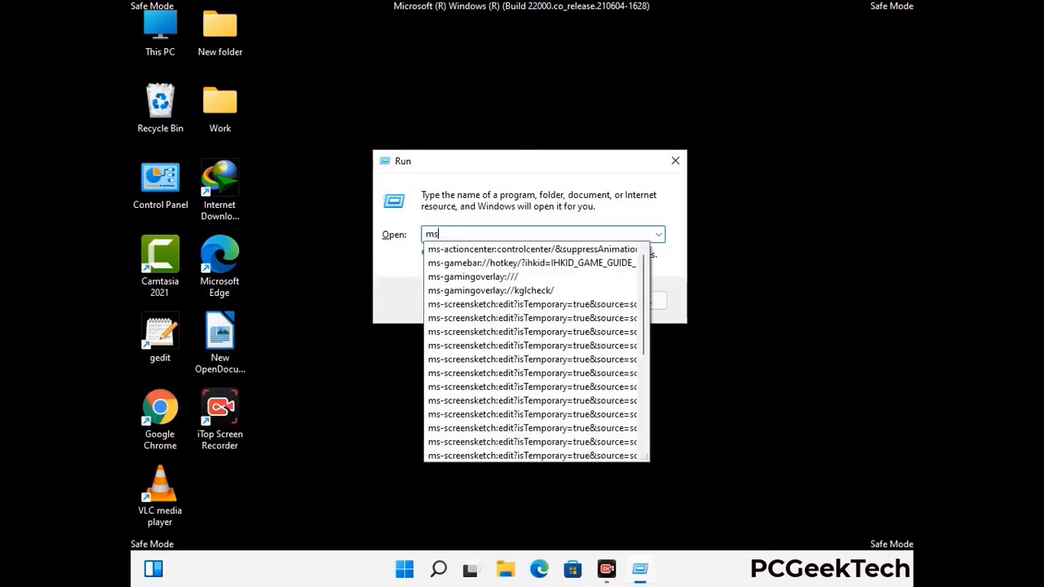
pyautogui.write('config')
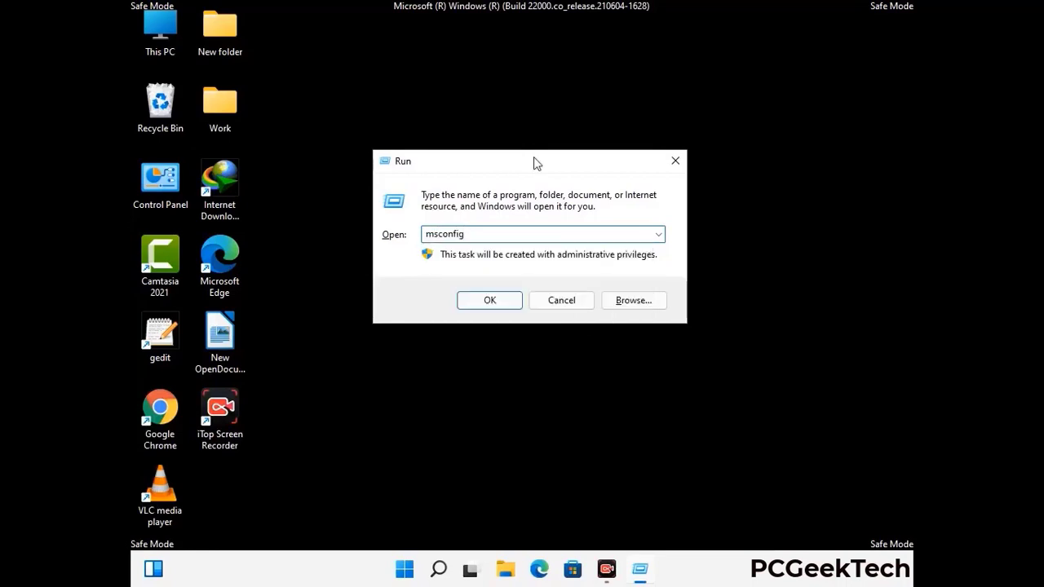
pyautogui.click(485, 300)
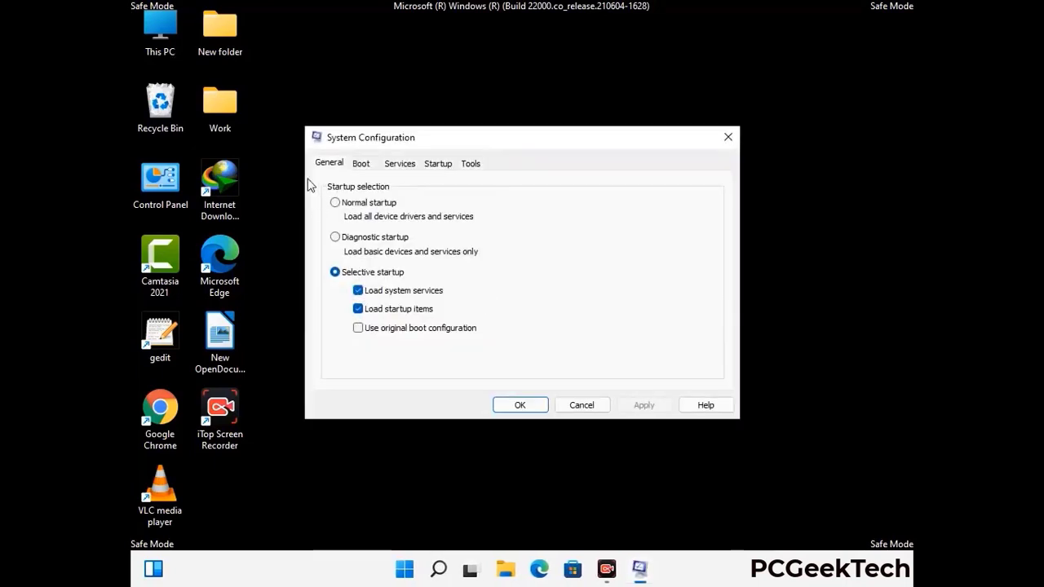
pyautogui.click(361, 164)
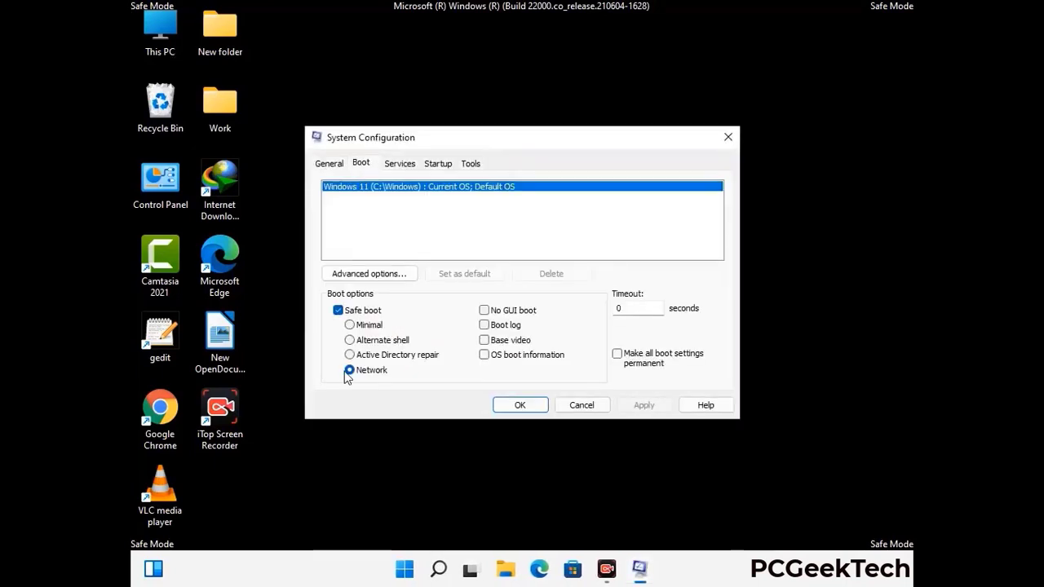
pyautogui.click(337, 311)
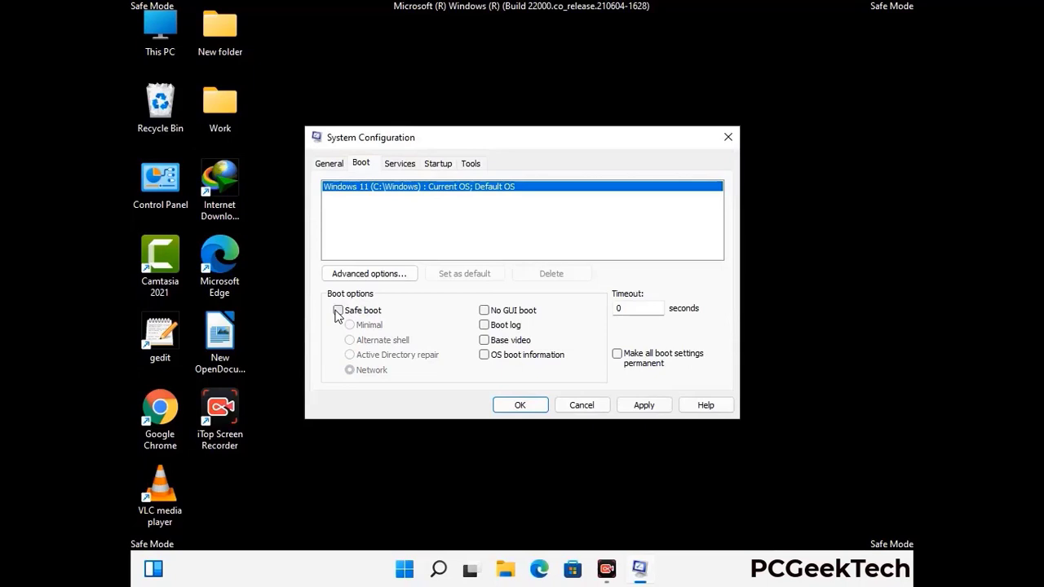